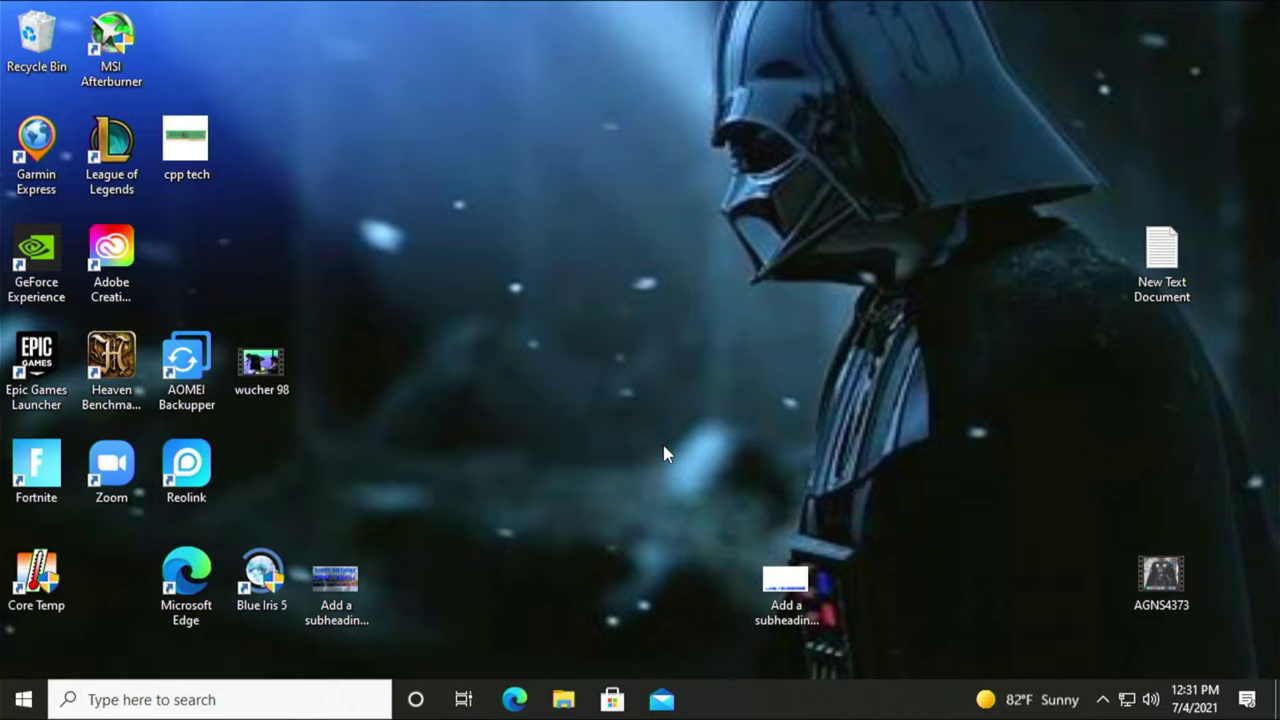
Launch Edge and search Google for 'obs' to find the Open Broadcaster Software result.
left_click(515, 700)
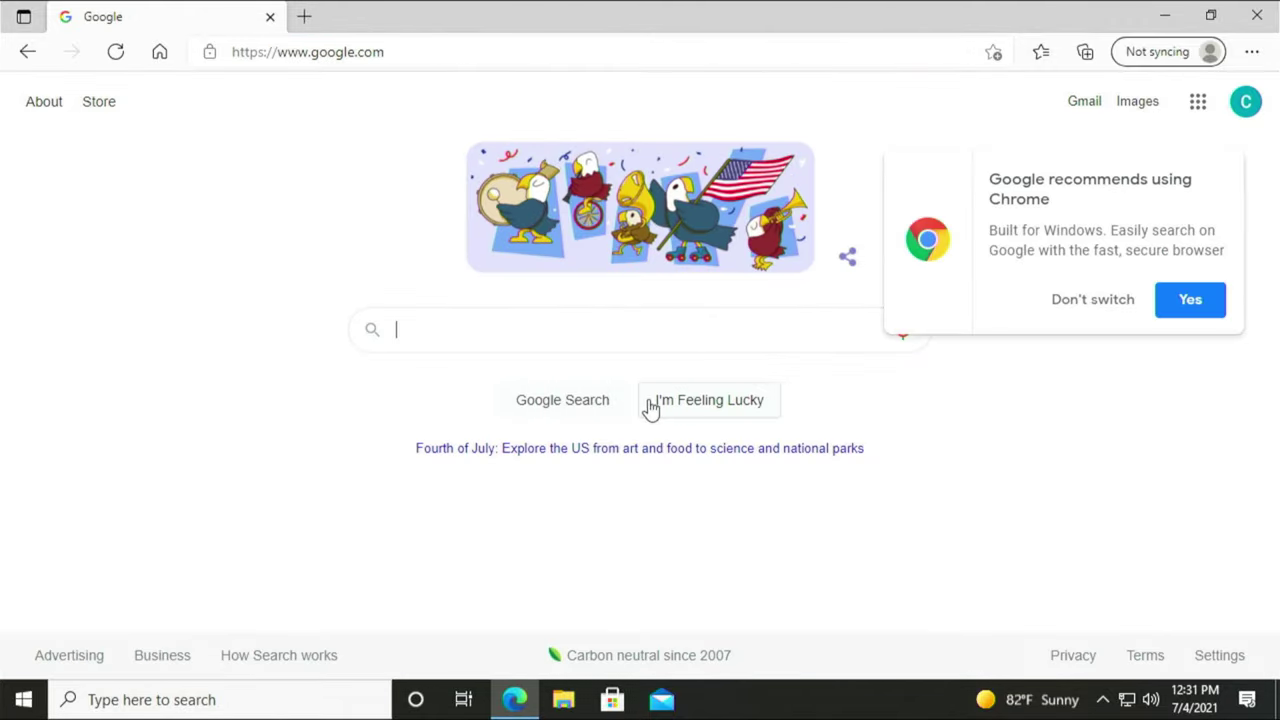
type("obs")
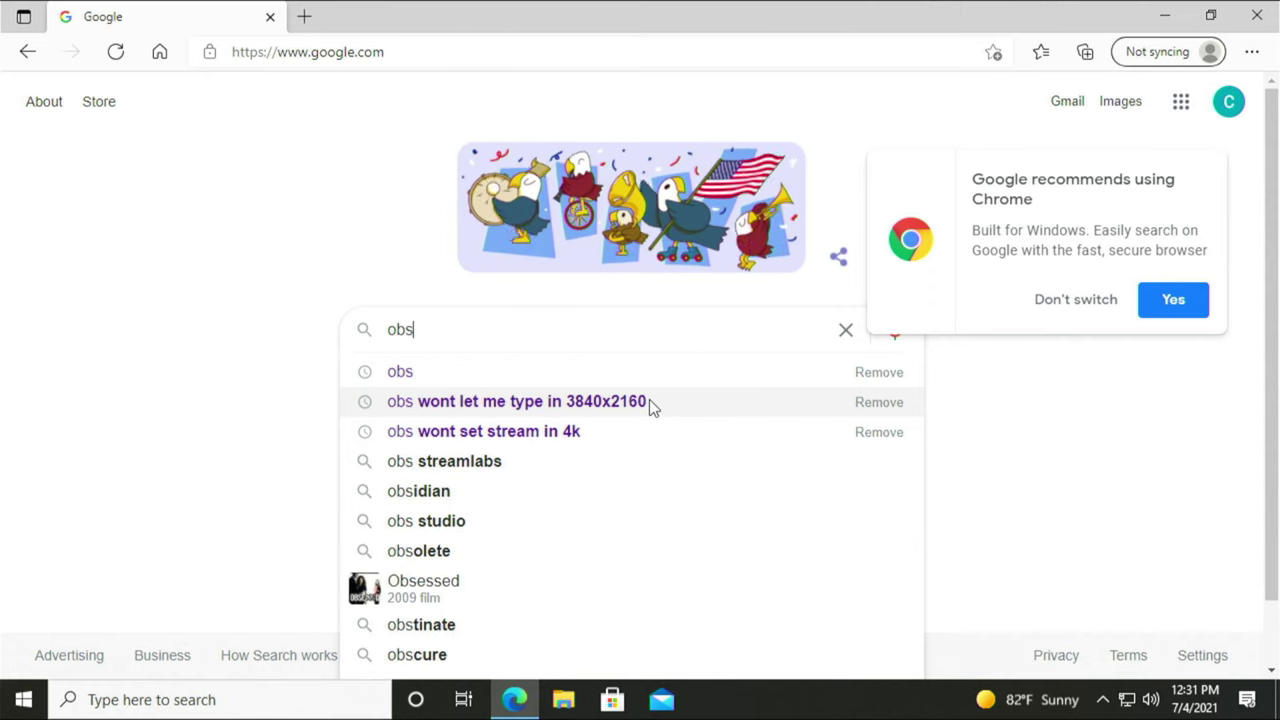
key("Return")
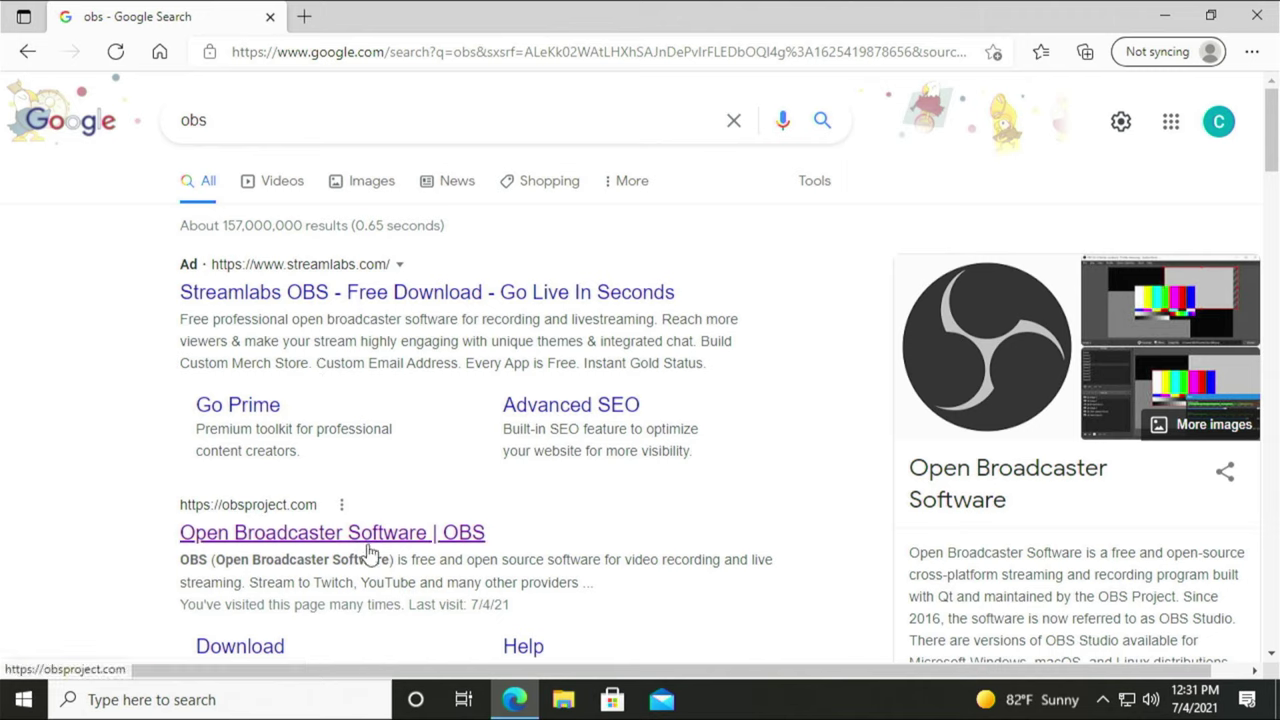
scroll(366, 548, "down", 1)
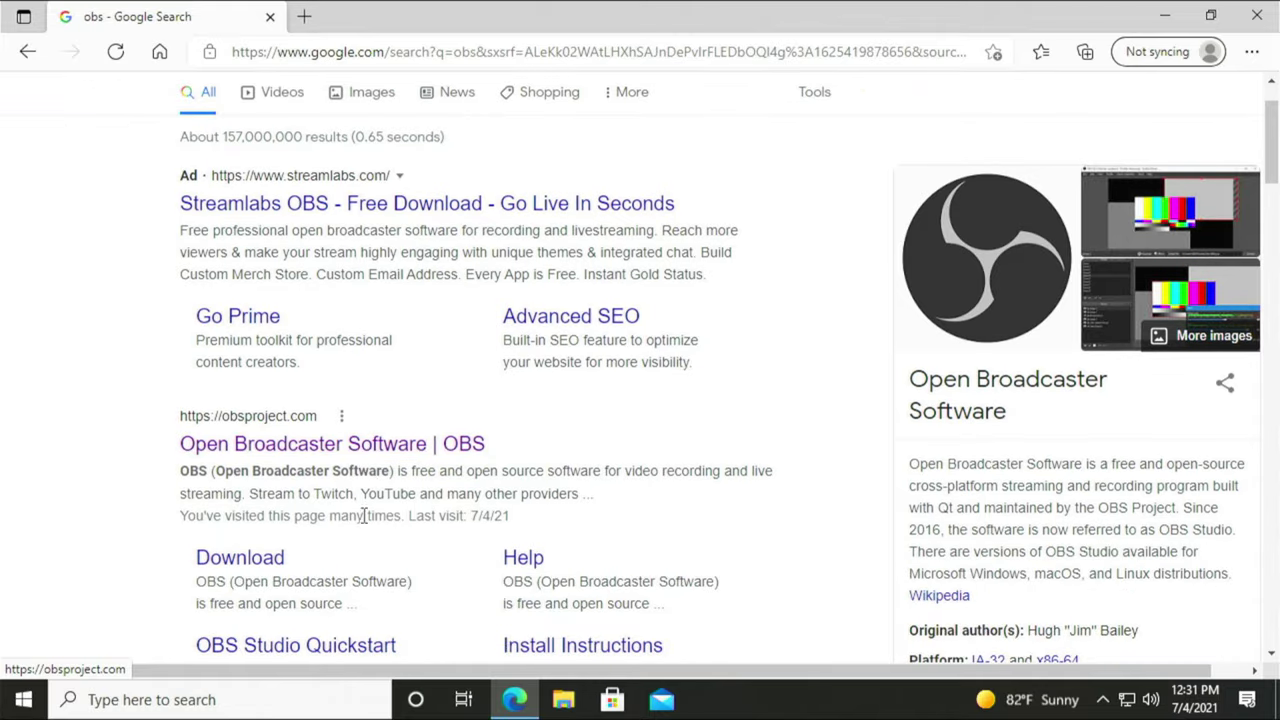
Download and run the OBS Studio 27.0.1 Windows installer from obsproject.com, then minimize Edge.
left_click(390, 453)
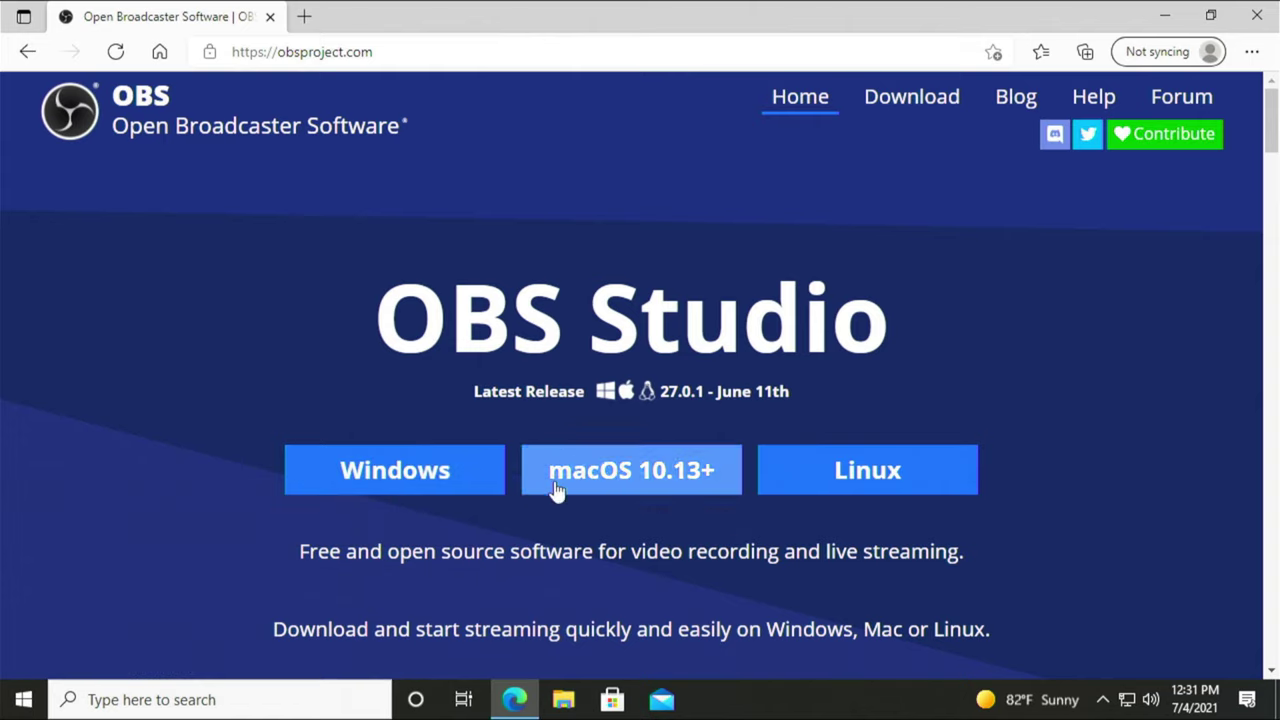
scroll(618, 482, "down", 1)
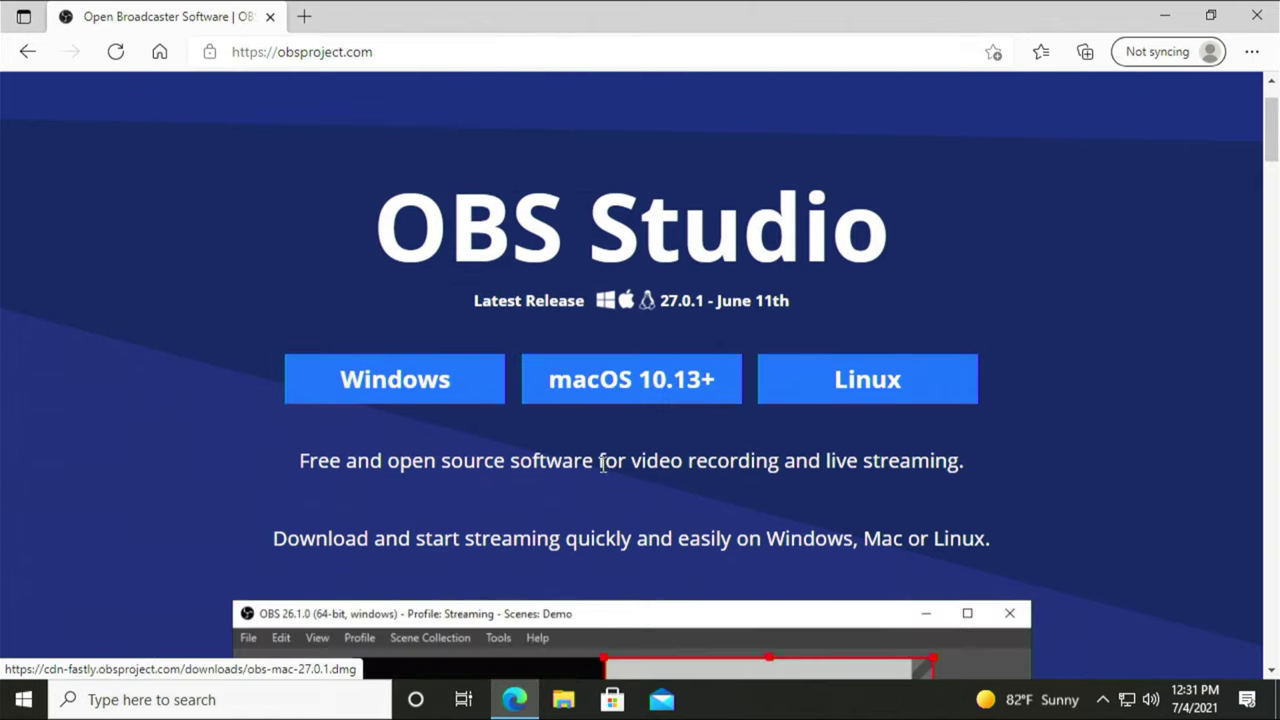
left_click(457, 400)
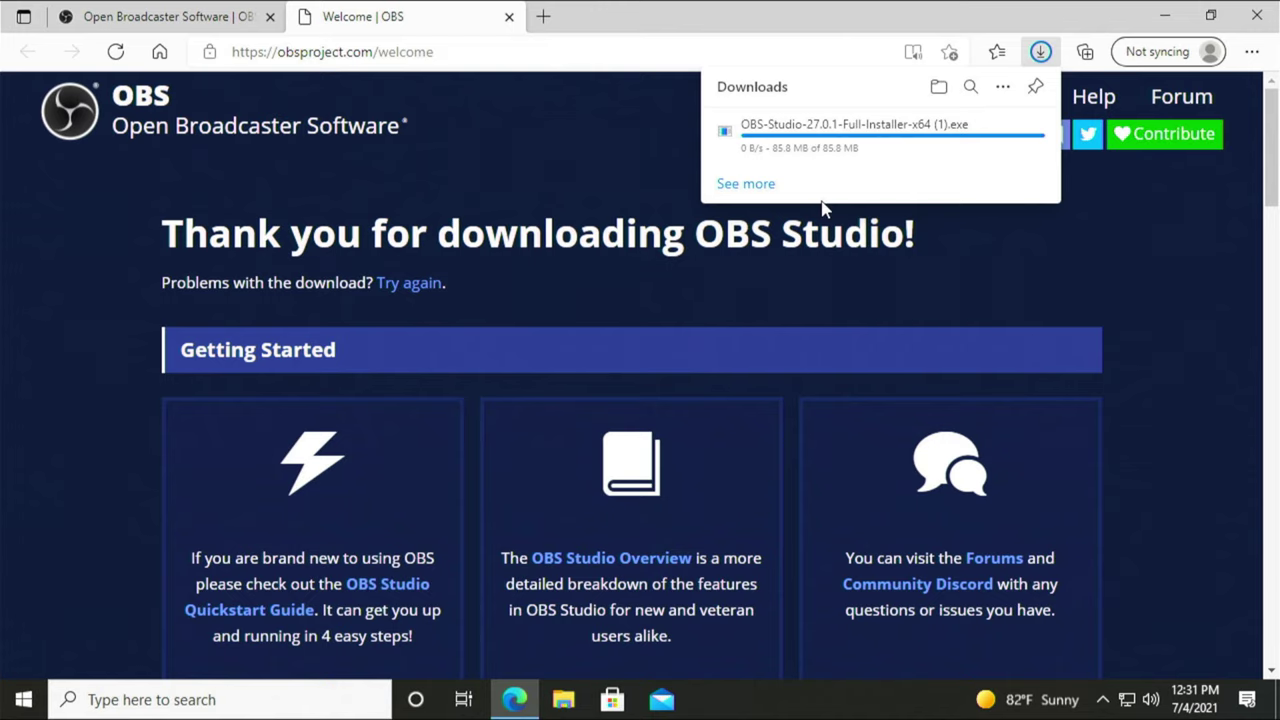
left_click(762, 141)
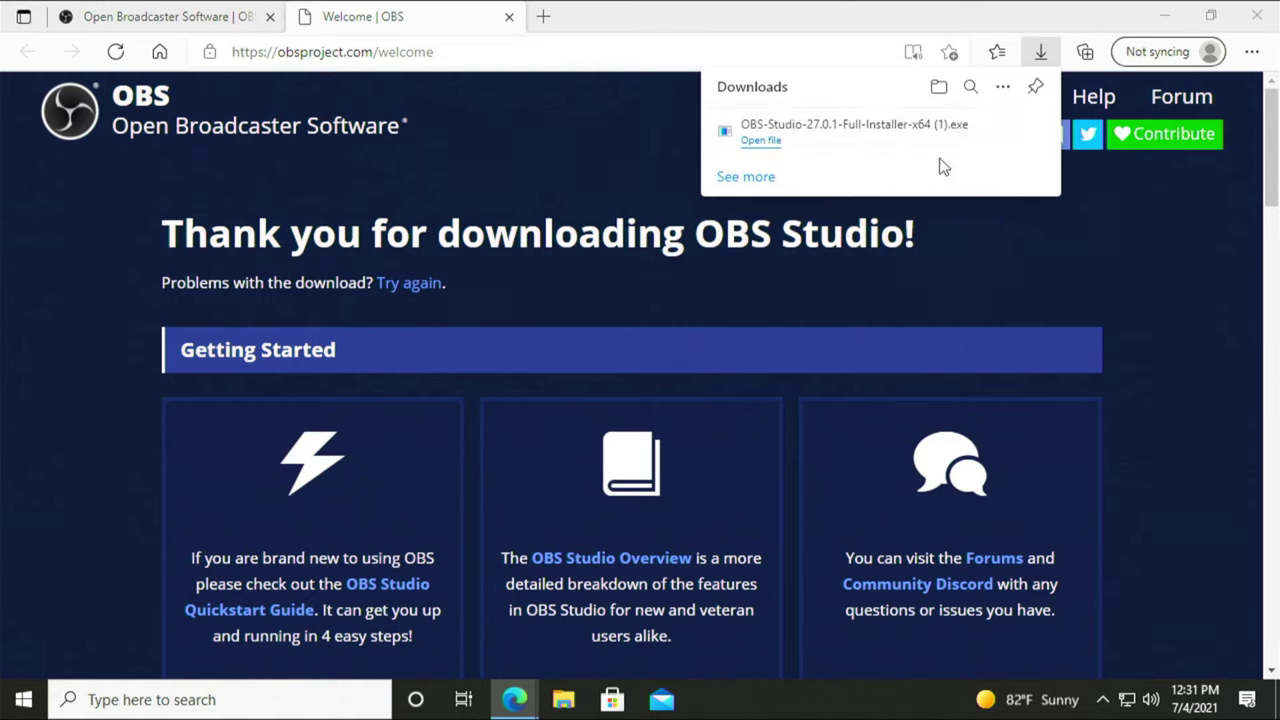
left_click(1164, 16)
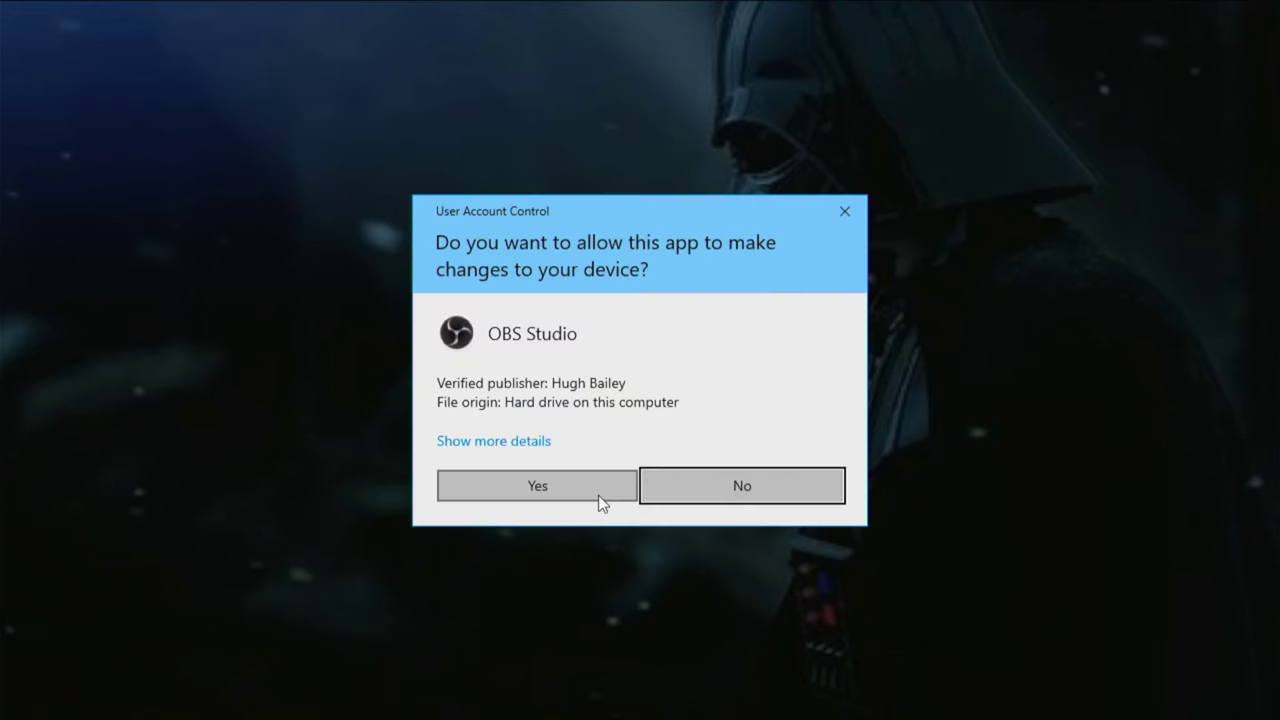
Approve the UAC prompt and install OBS Studio 27.0.1 into C:\Program Files\obs-studio with defaults.
left_click(579, 488)
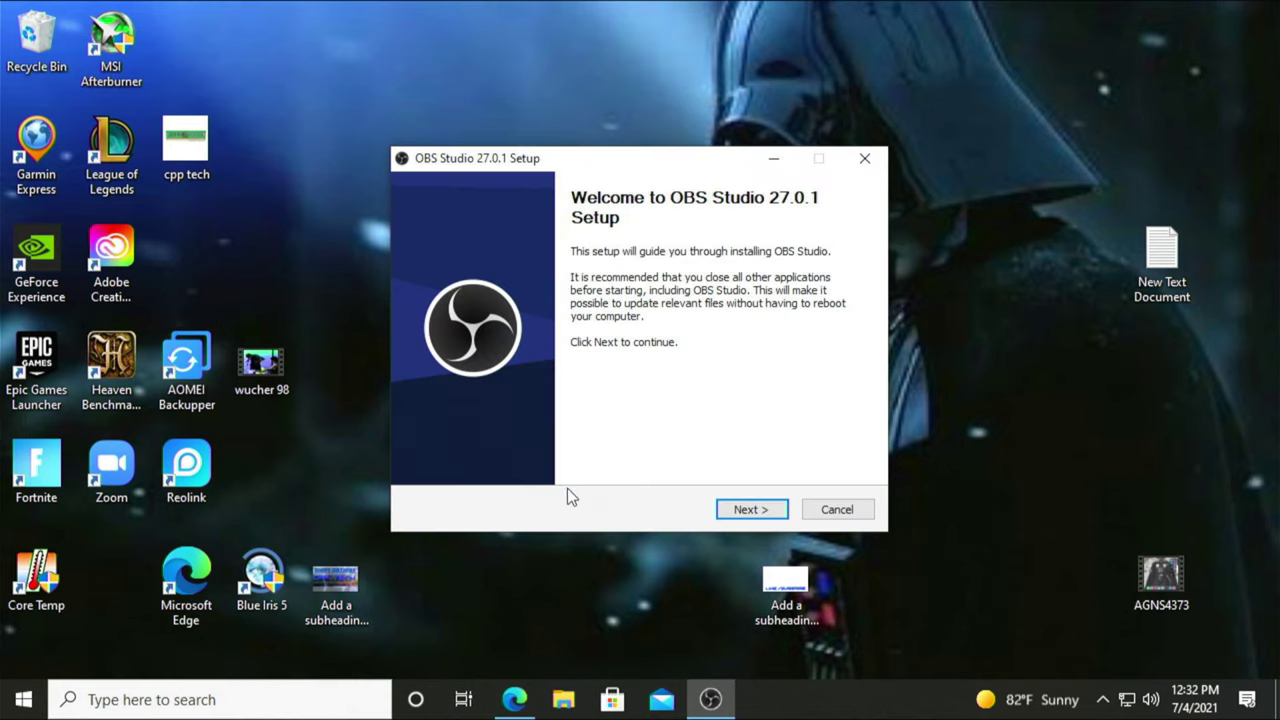
left_click(730, 510)
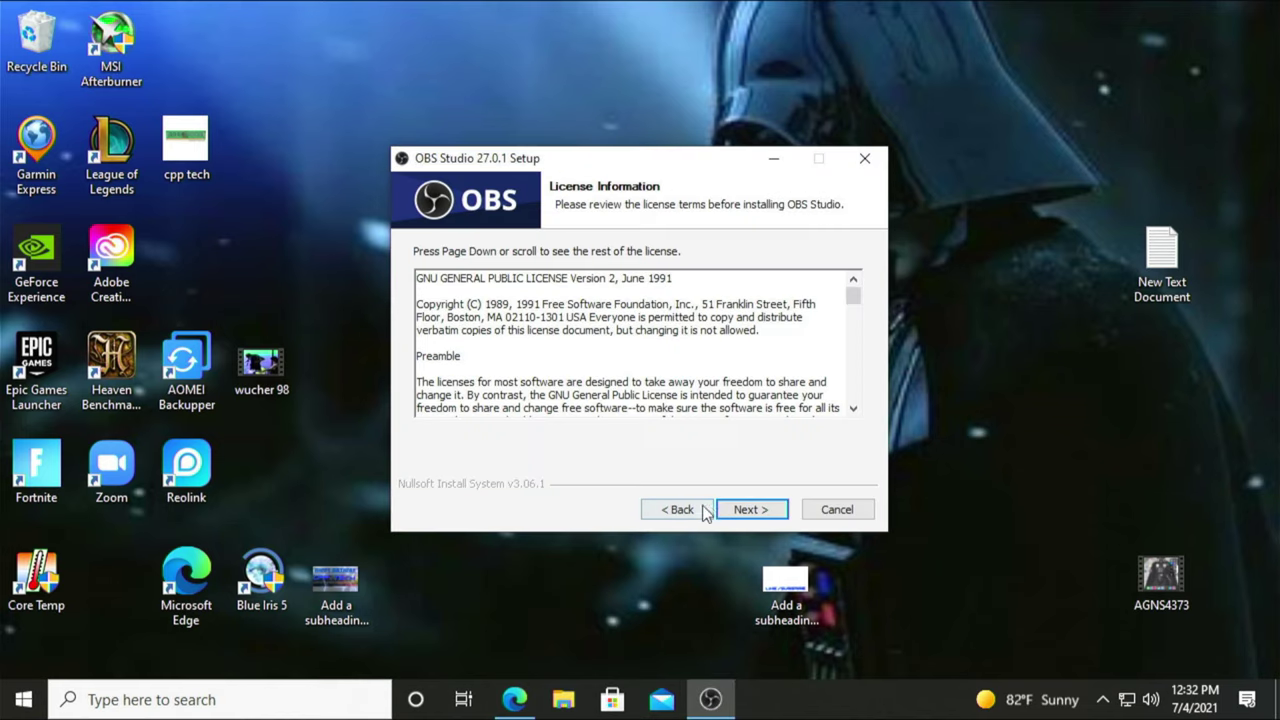
left_click(735, 512)
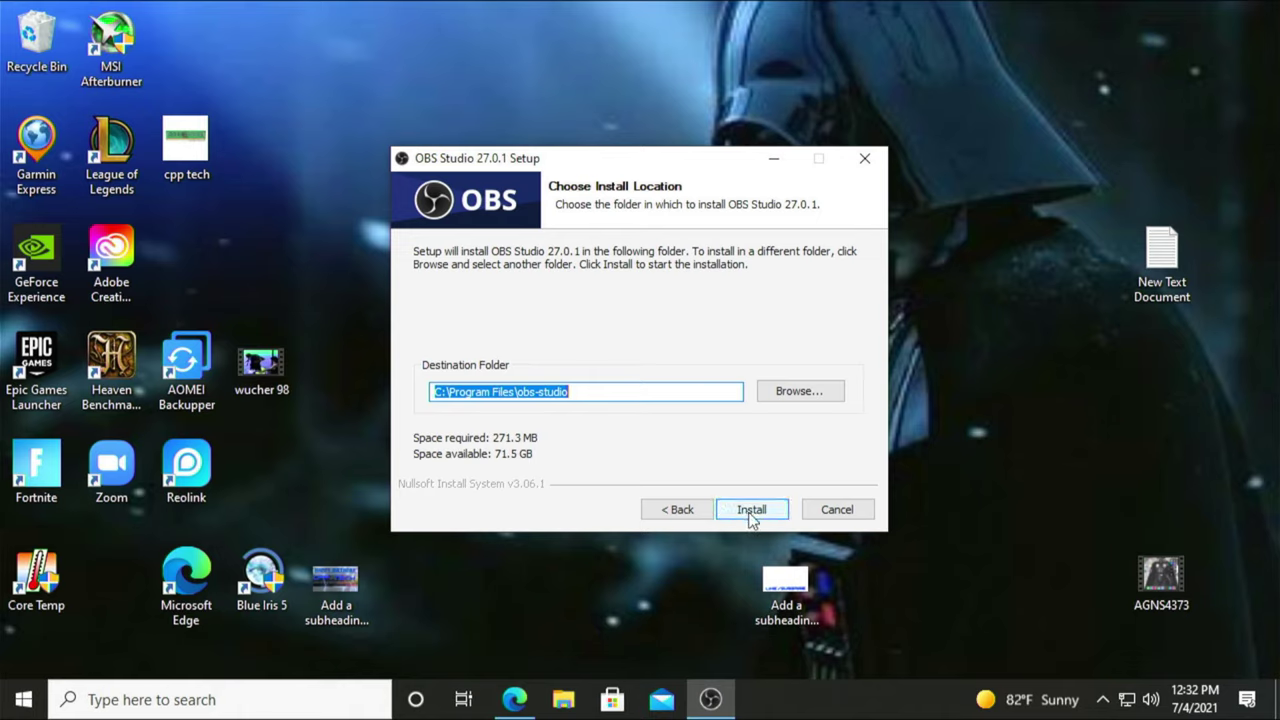
left_click(750, 510)
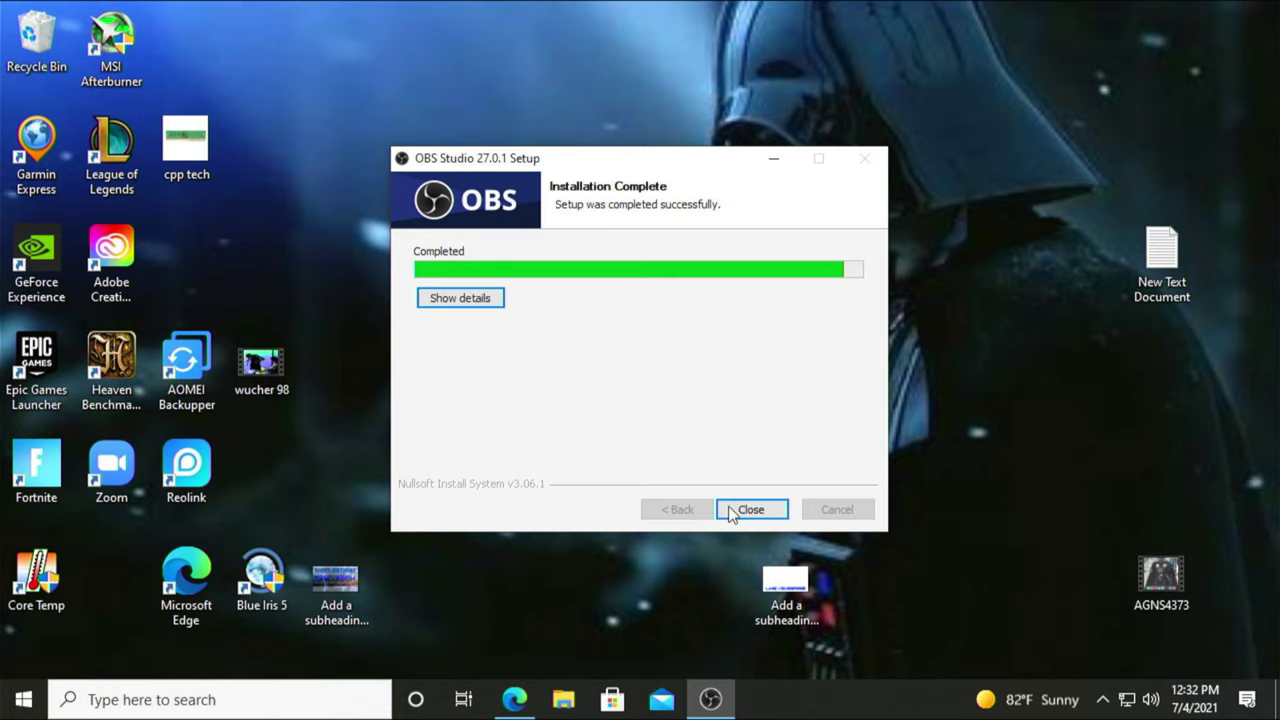
left_click(735, 509)
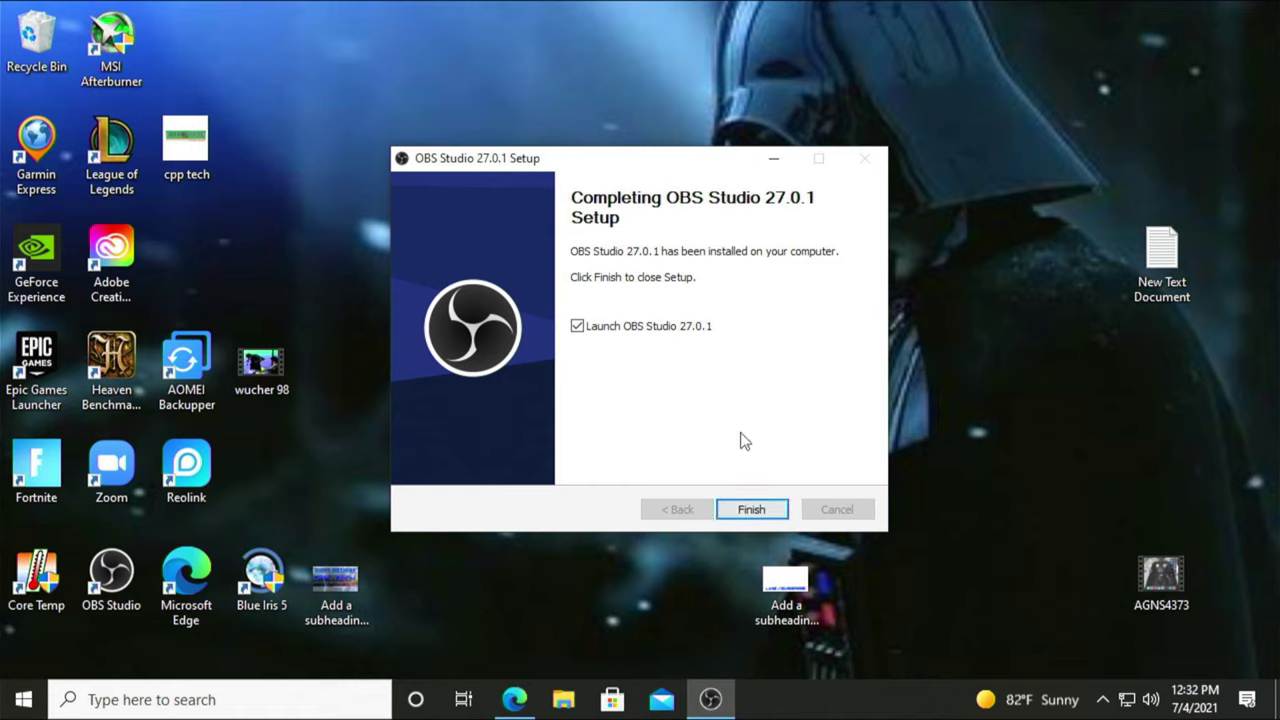
left_click(752, 510)
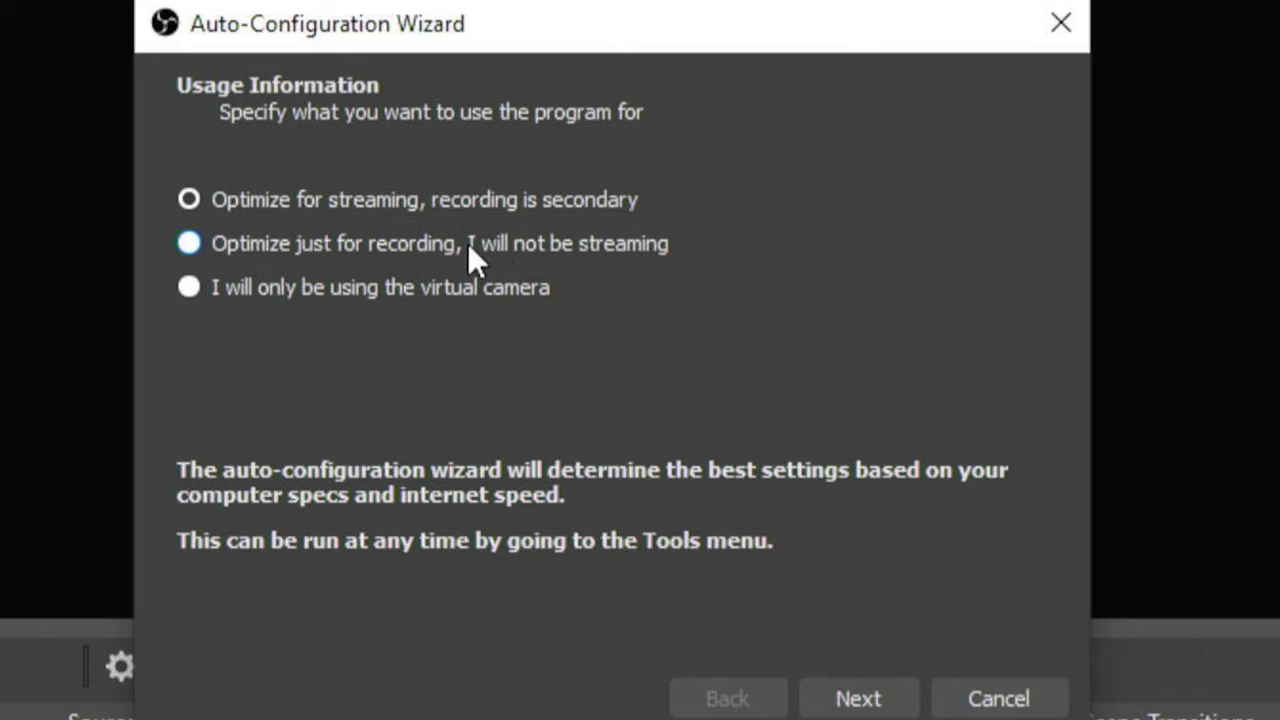
Choose 'Optimize just for recording' as the usage in the Auto-Configuration Wizard.
left_click(328, 205)
left_click(418, 232)
left_click(473, 240)
left_click(869, 712)
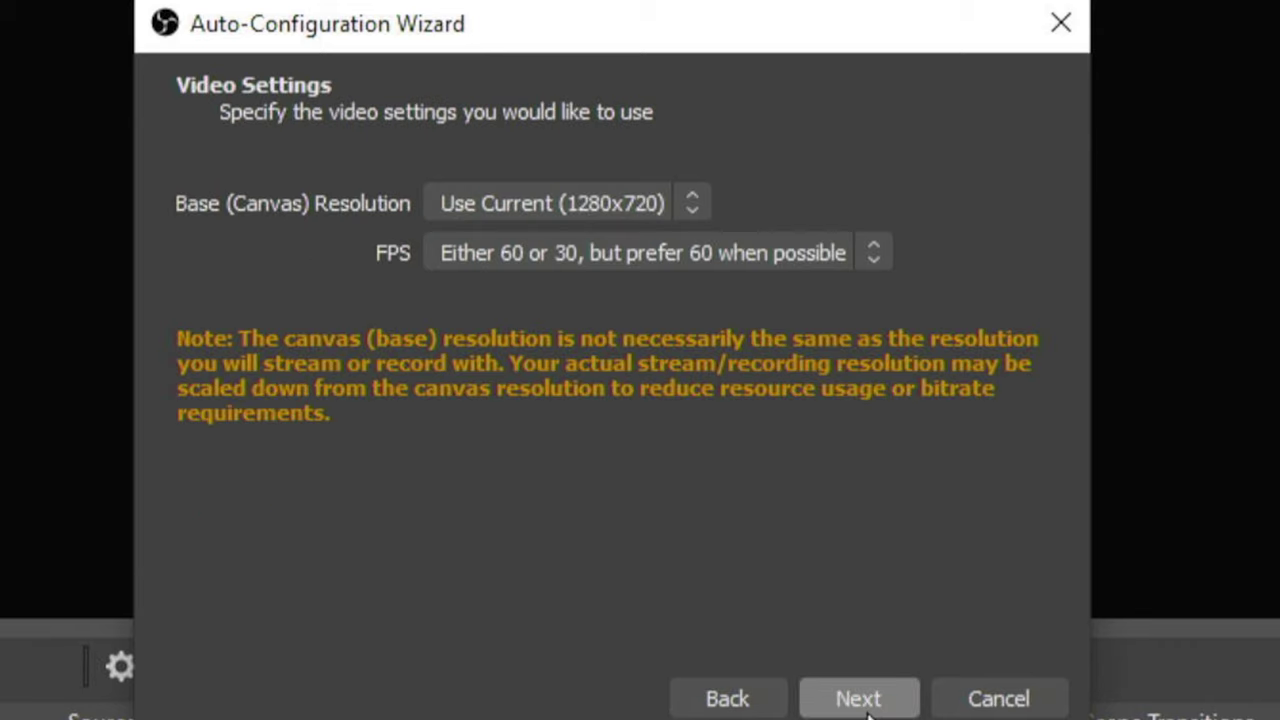
Set a 1920x1080 base canvas at 30 FPS and apply the recommended settings.
left_click(657, 203)
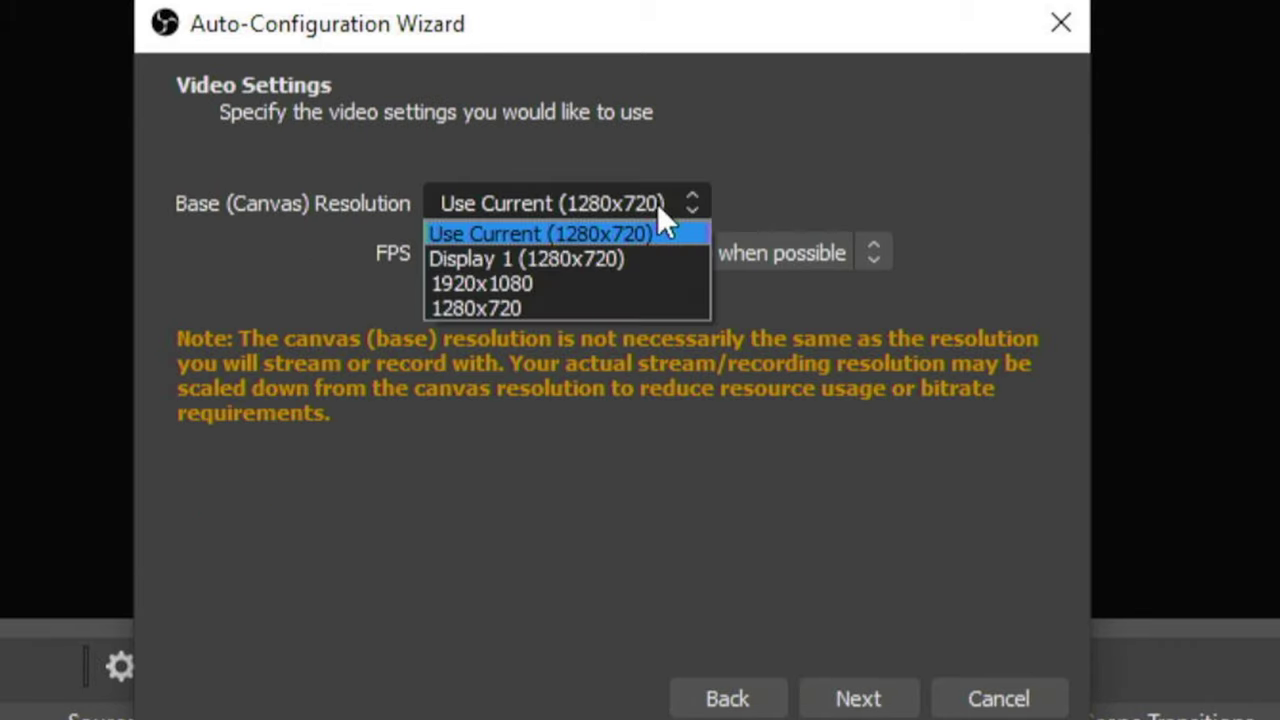
left_click(649, 283)
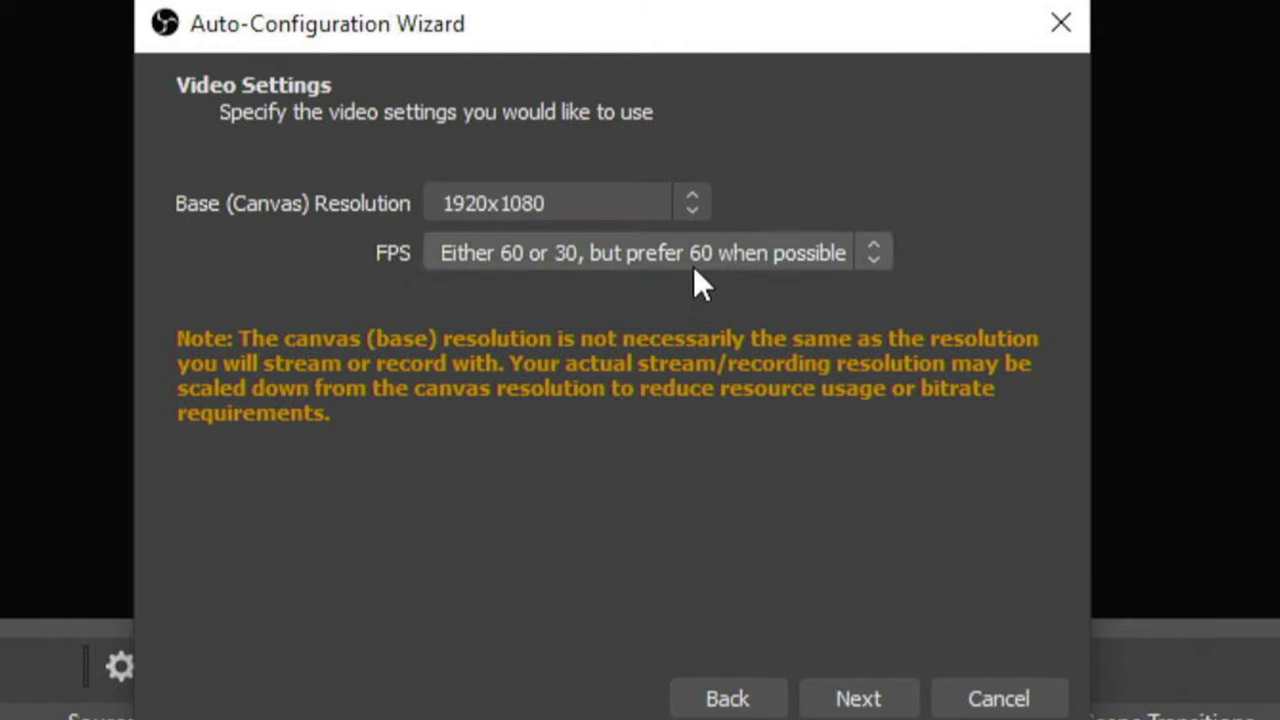
left_click(798, 256)
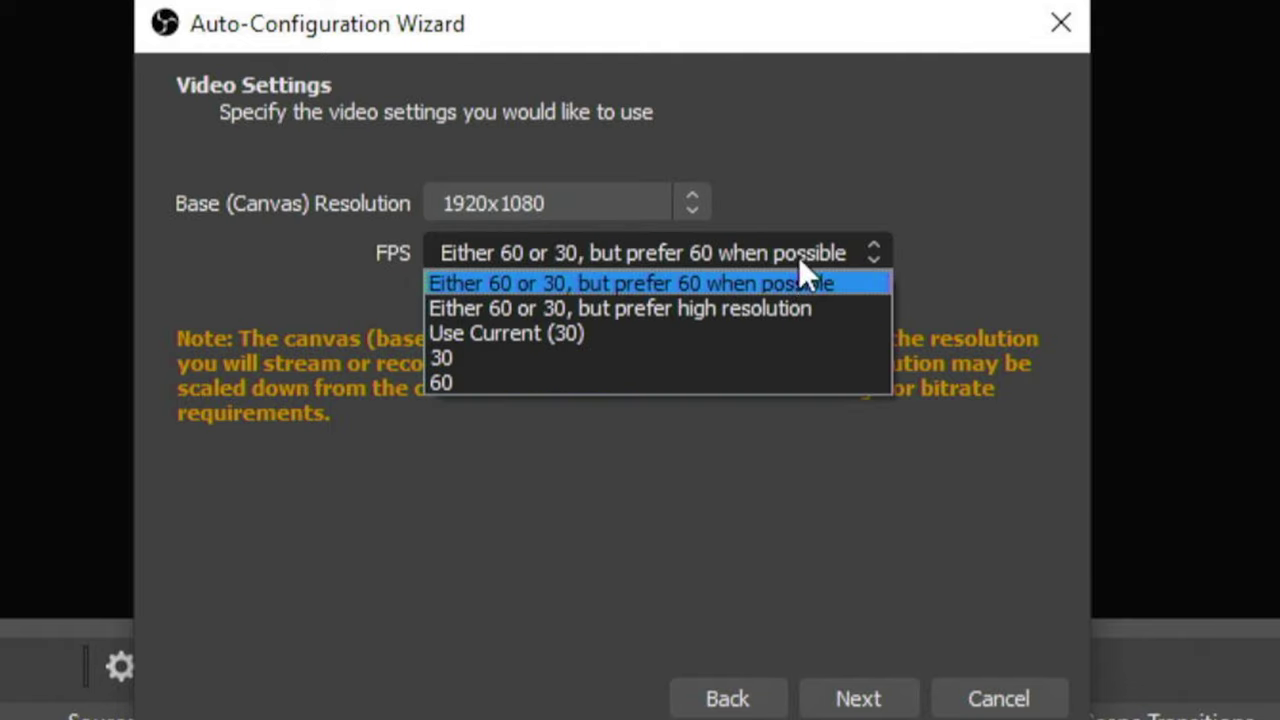
left_click(773, 355)
left_click(859, 706)
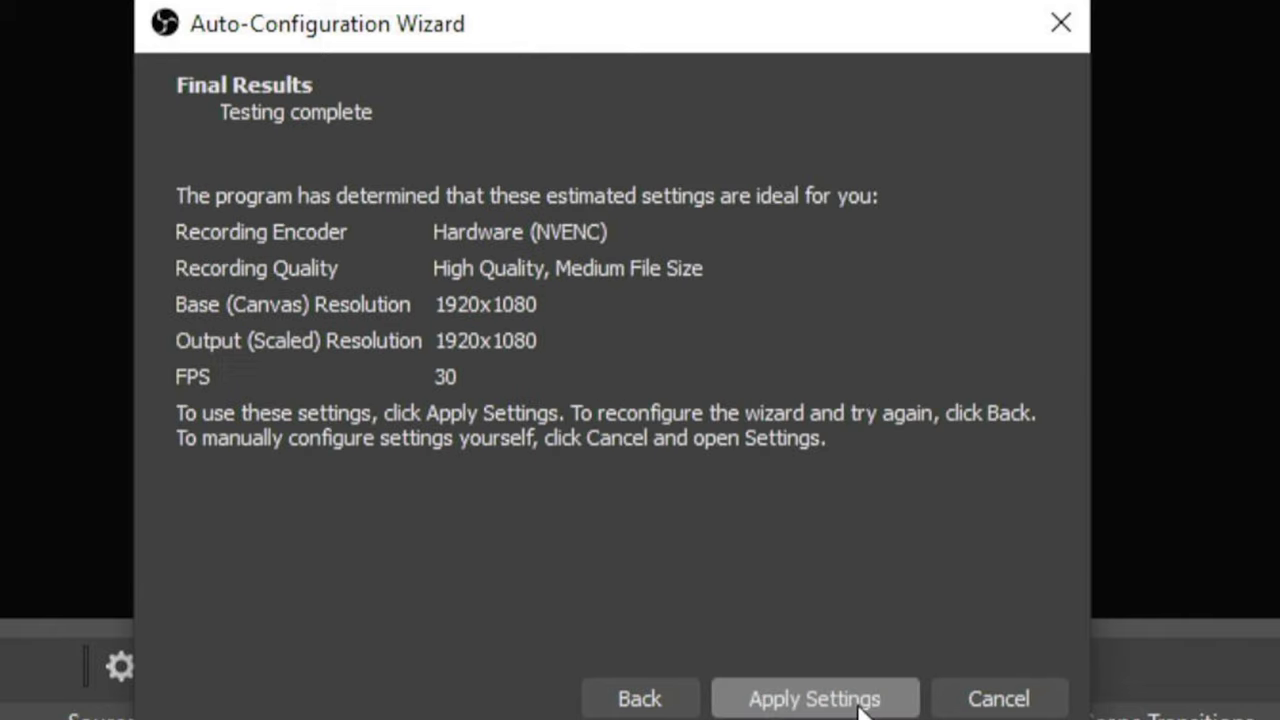
left_click(858, 702)
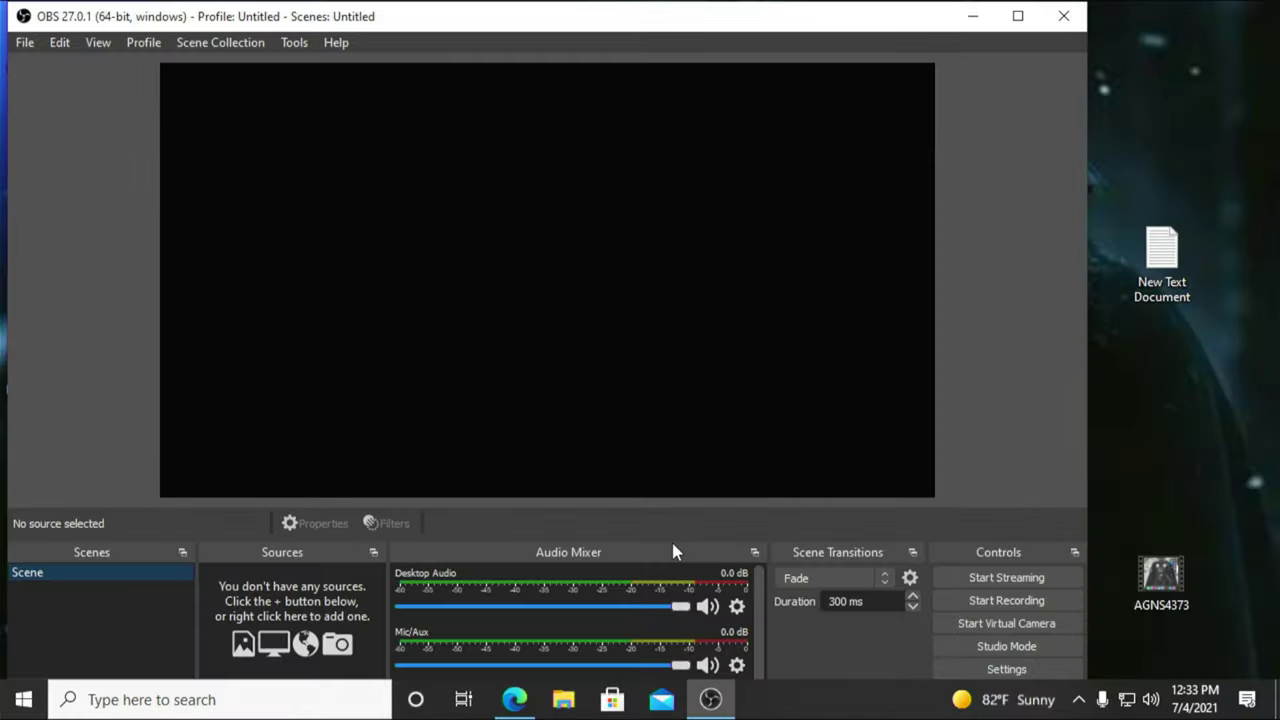
Maximize OBS, switch the Audio Mixer to Vertical Layout, and turn on Studio Mode.
left_click(1018, 20)
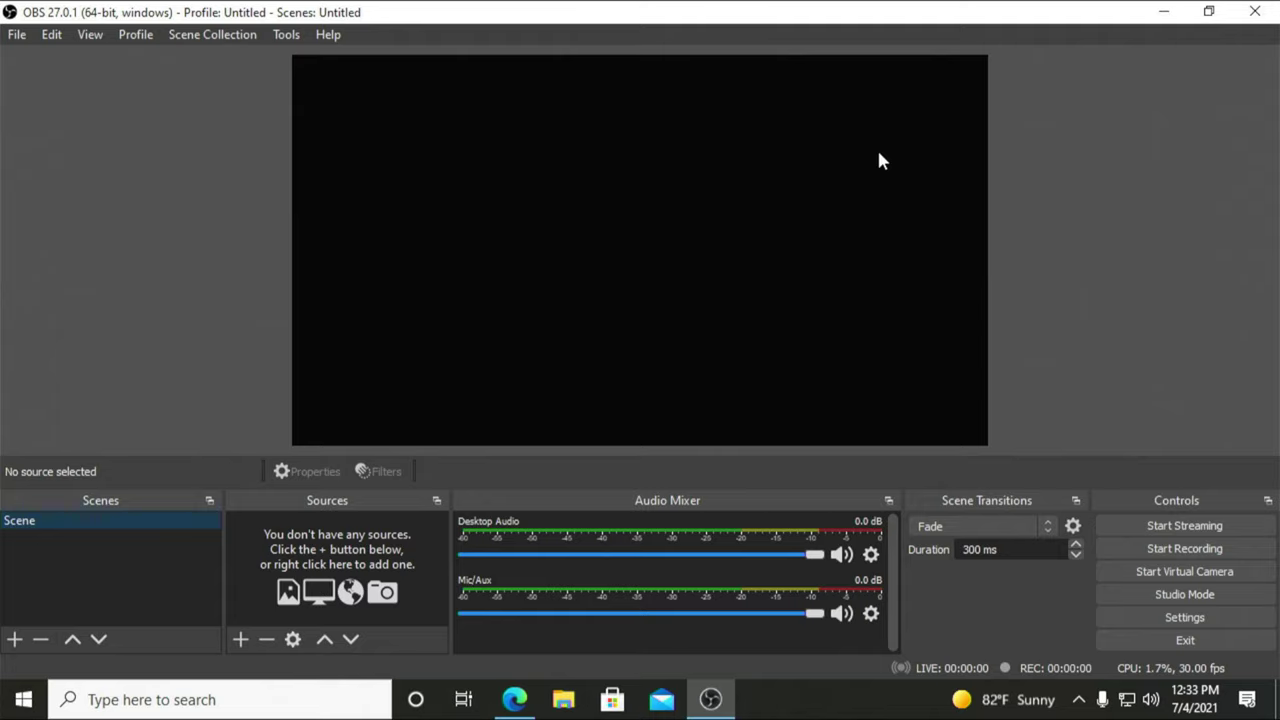
right_click(766, 578)
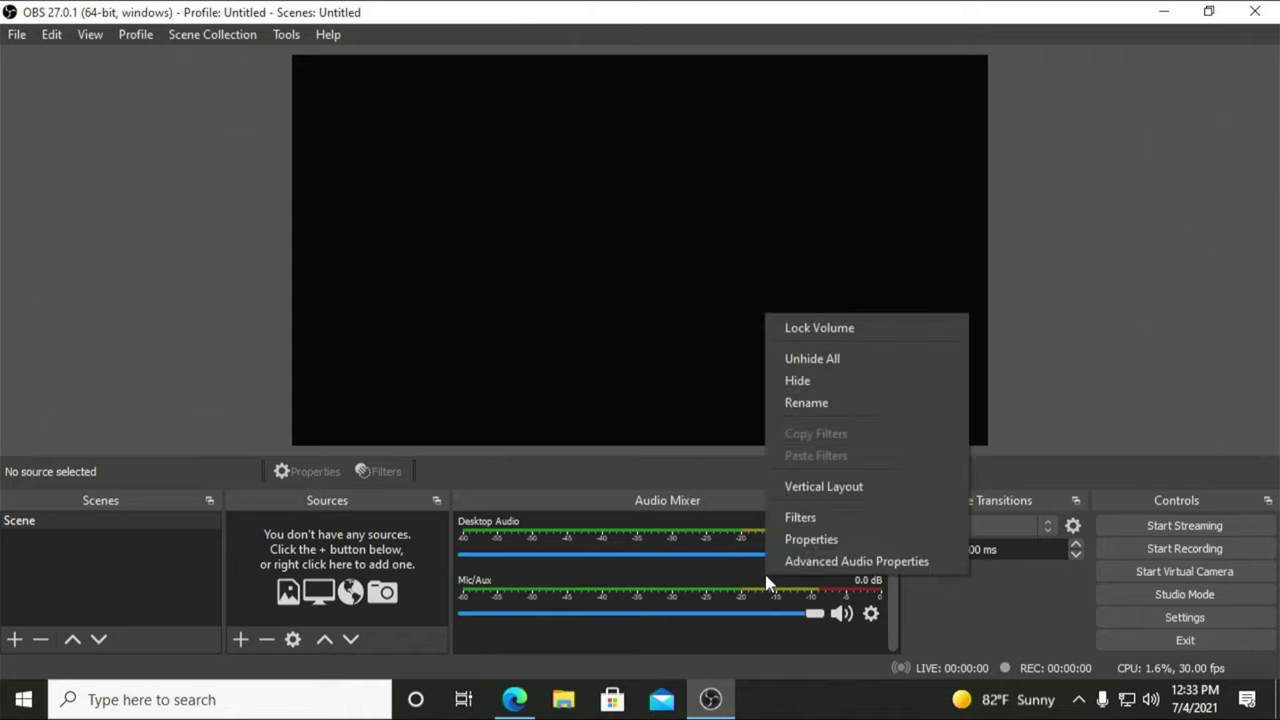
left_click(795, 487)
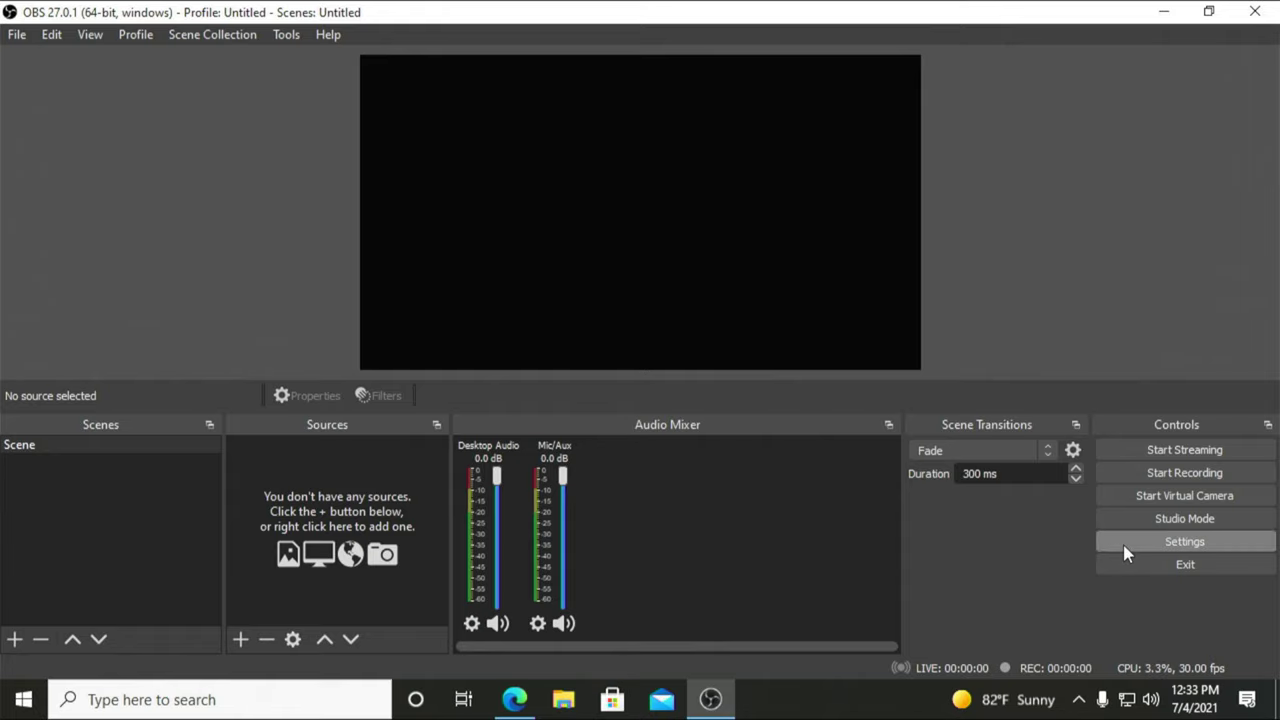
left_click(1144, 518)
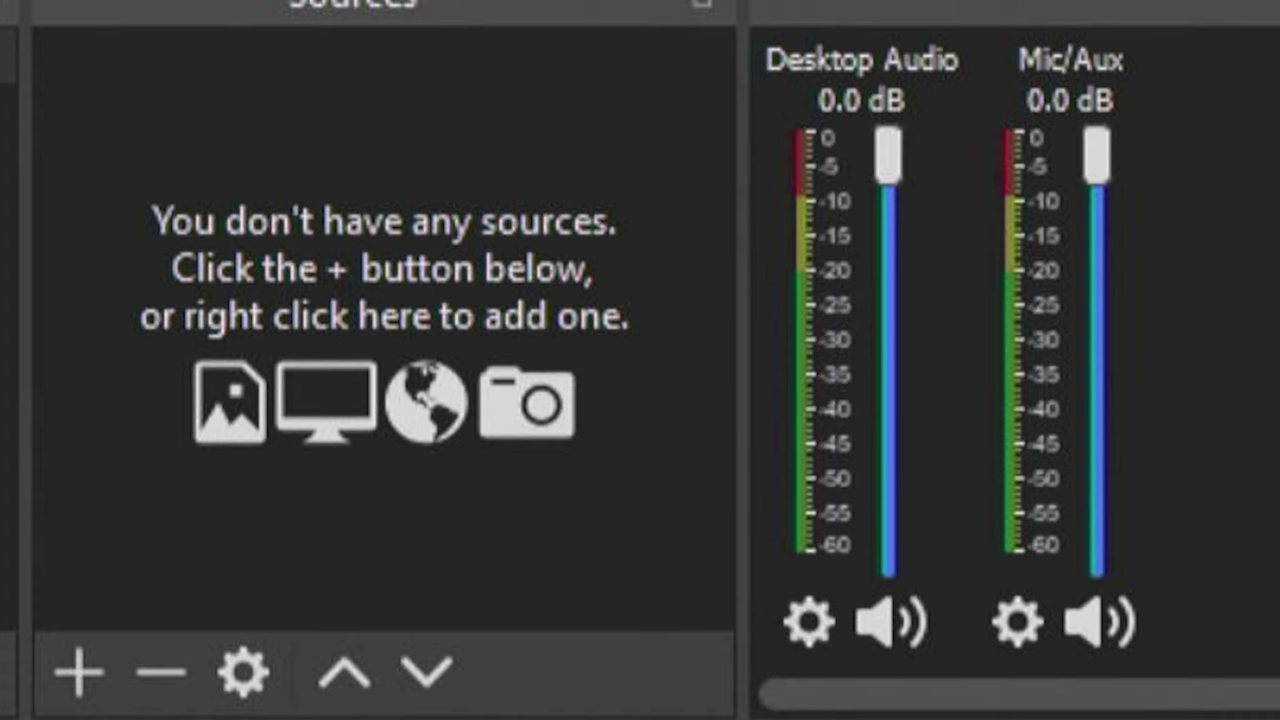
Add a Video Capture Device source with the default name, using the USB Video device.
left_click(80, 678)
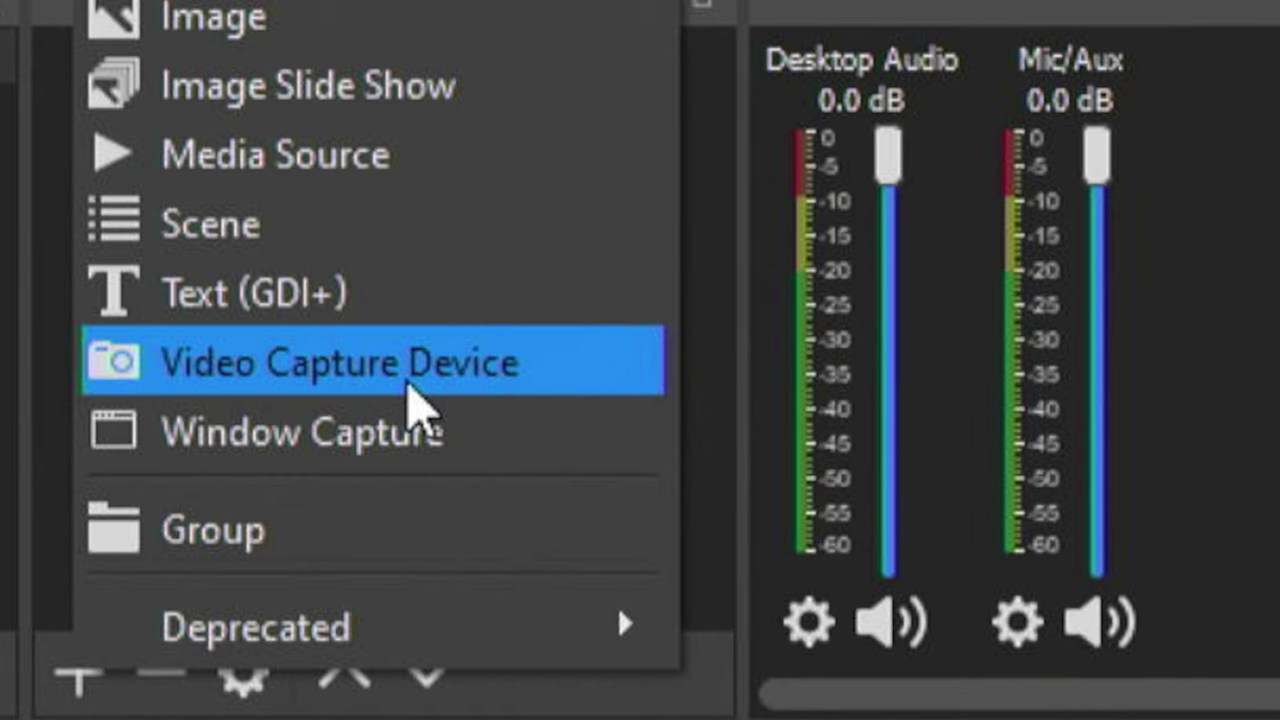
left_click(414, 368)
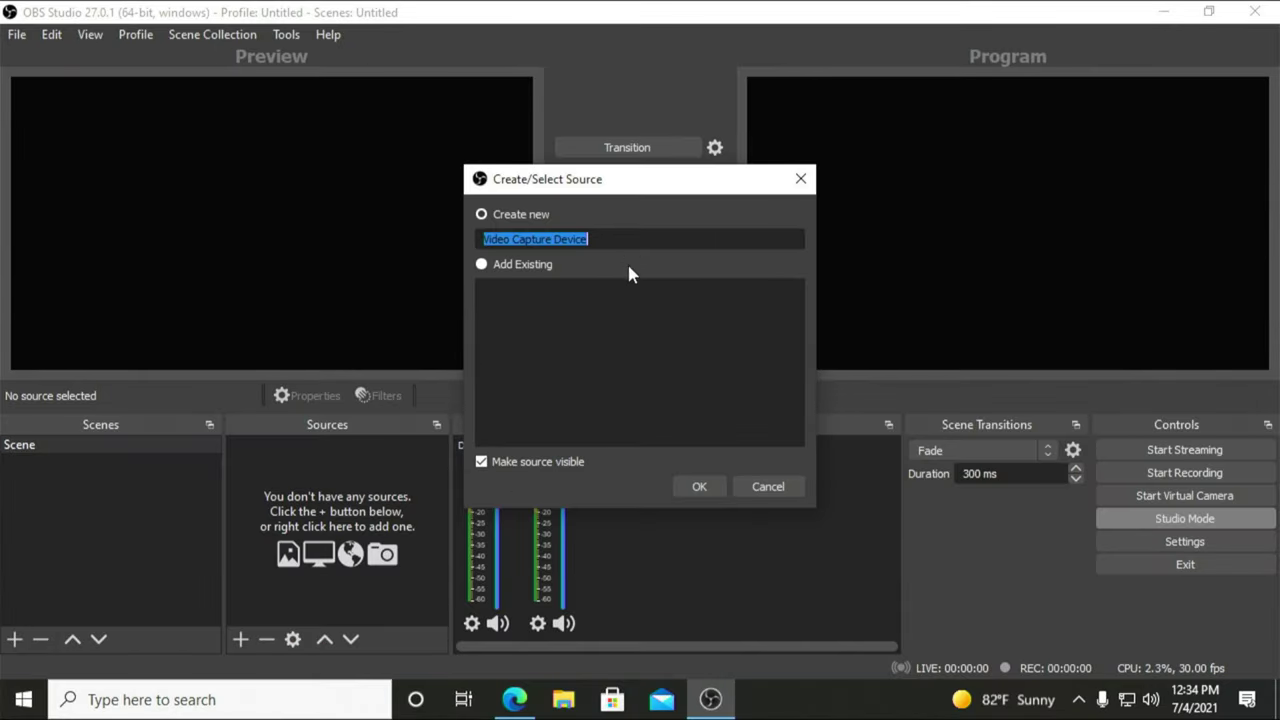
left_click(697, 487)
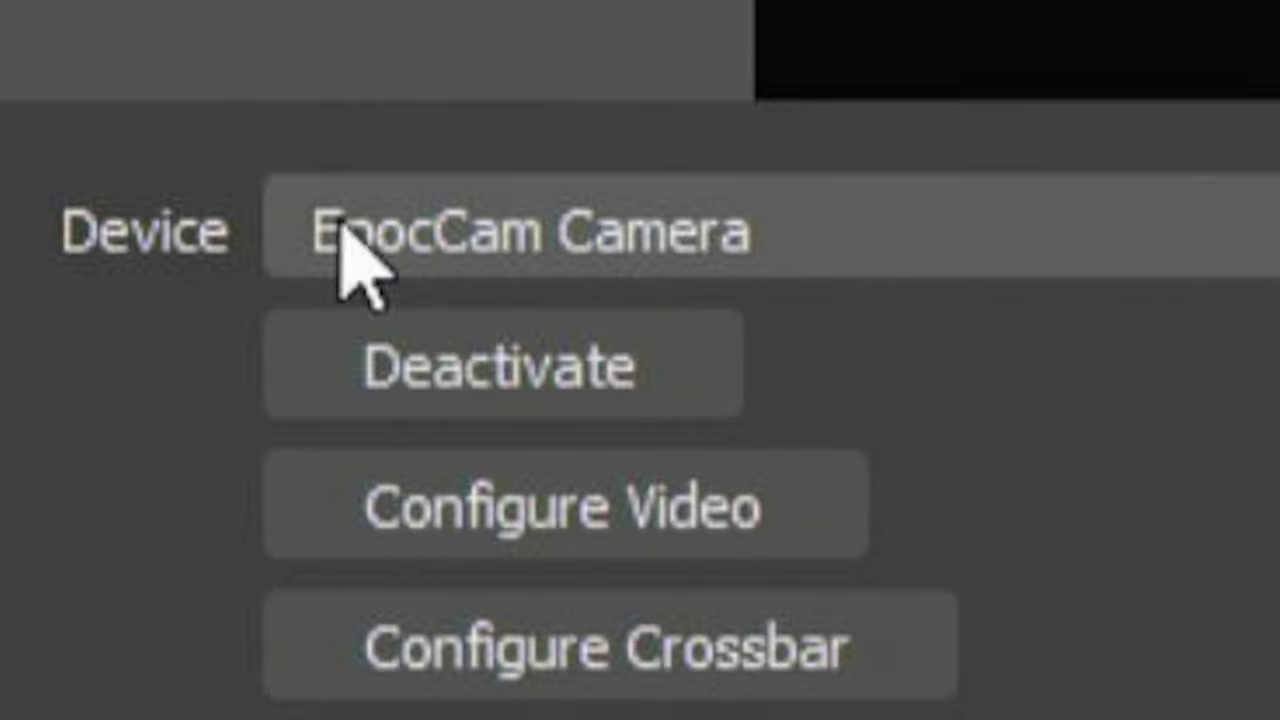
left_click(872, 238)
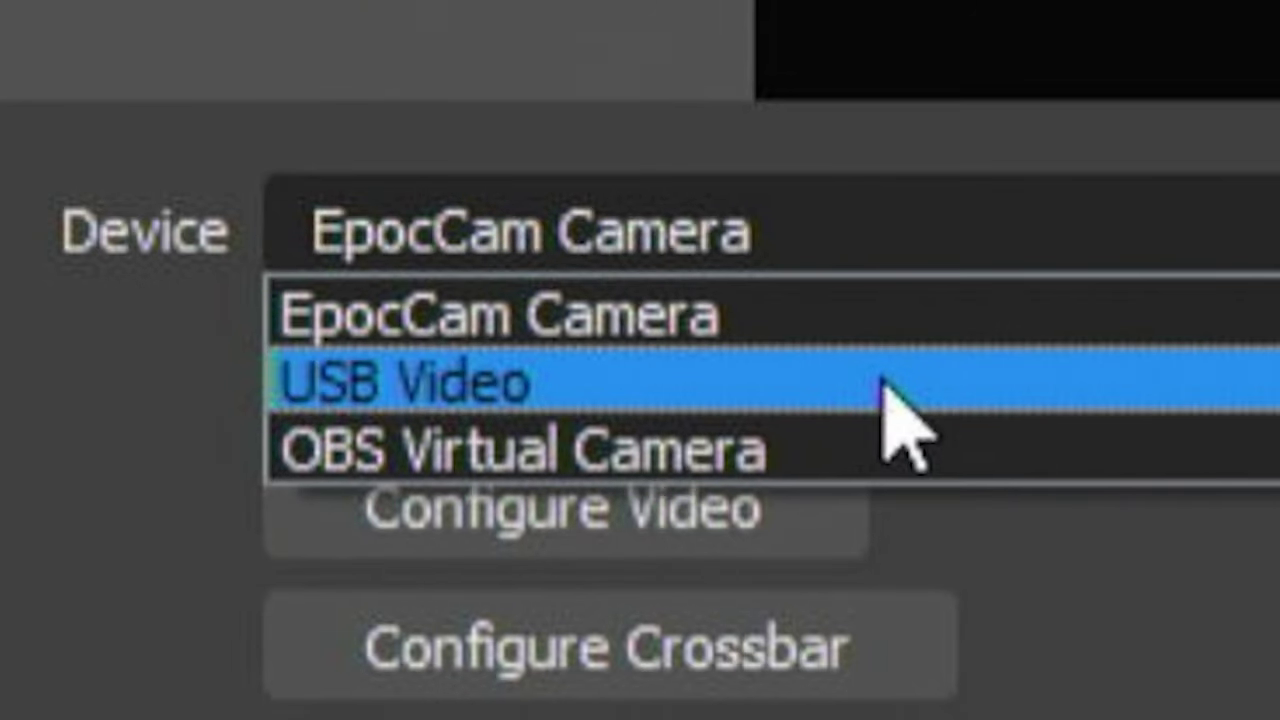
left_click(882, 380)
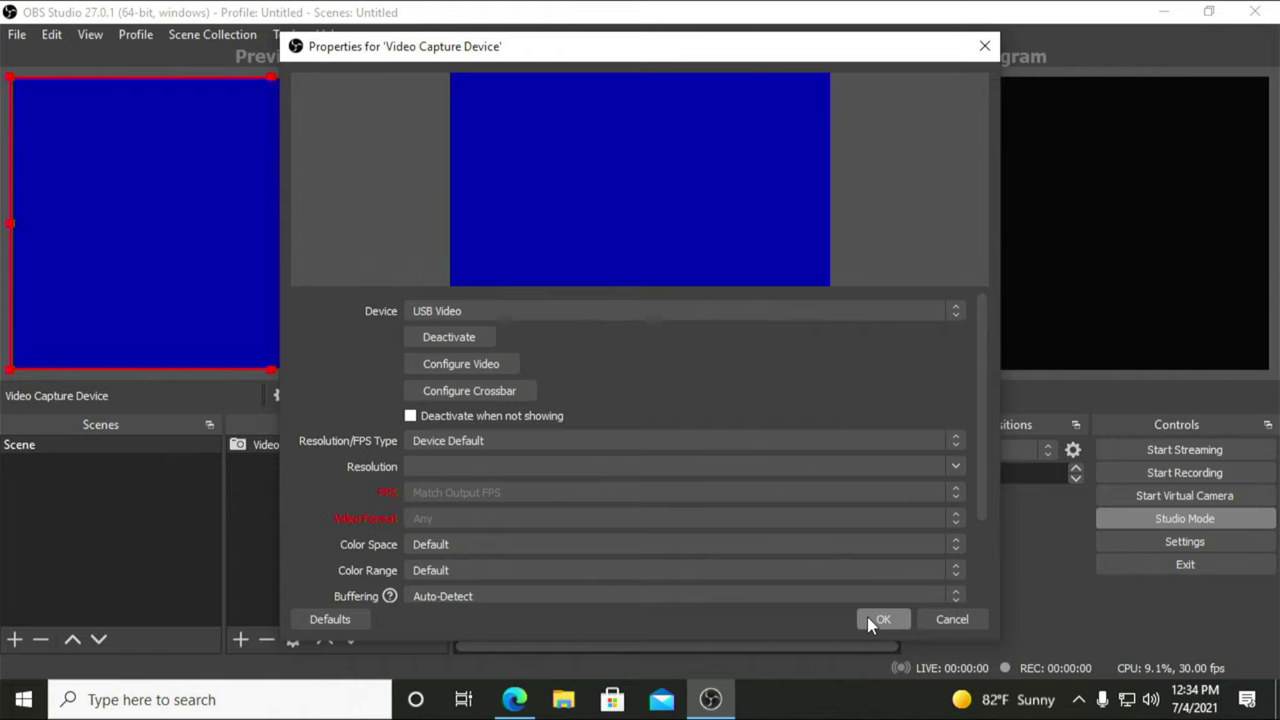
left_click(866, 612)
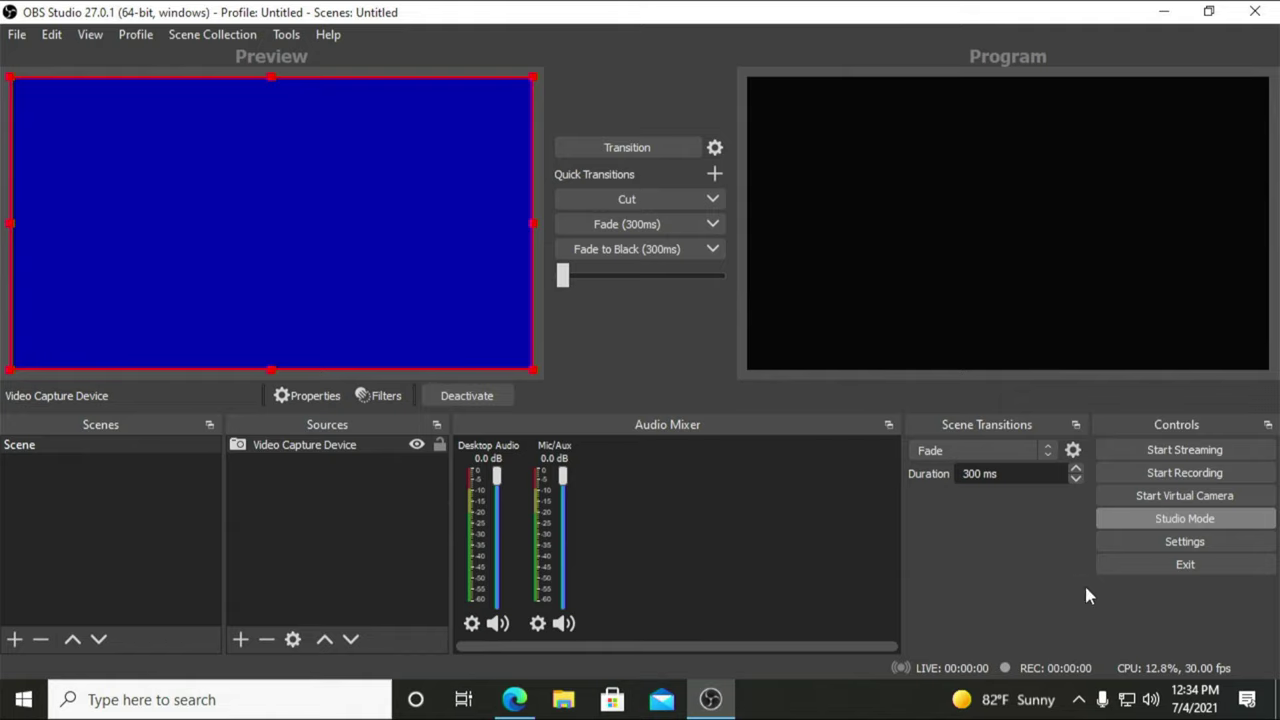
Open OBS Settings on the Output page.
left_click(1162, 545)
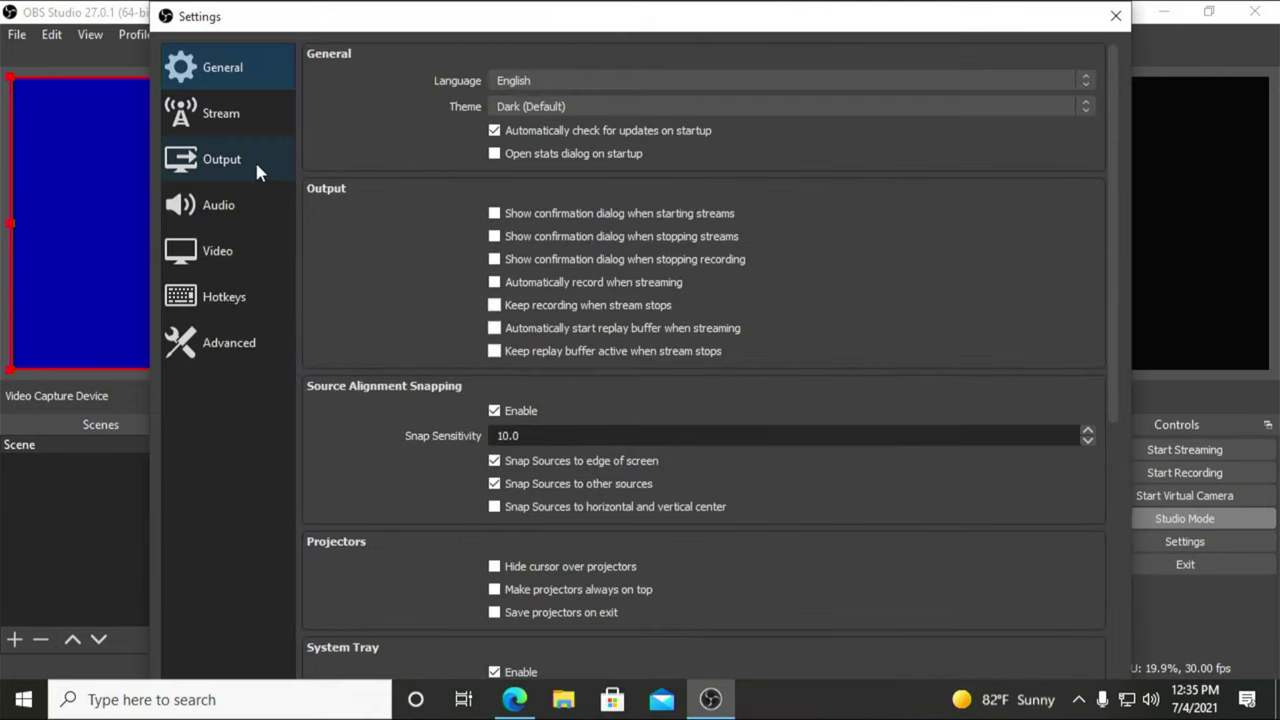
left_click(249, 168)
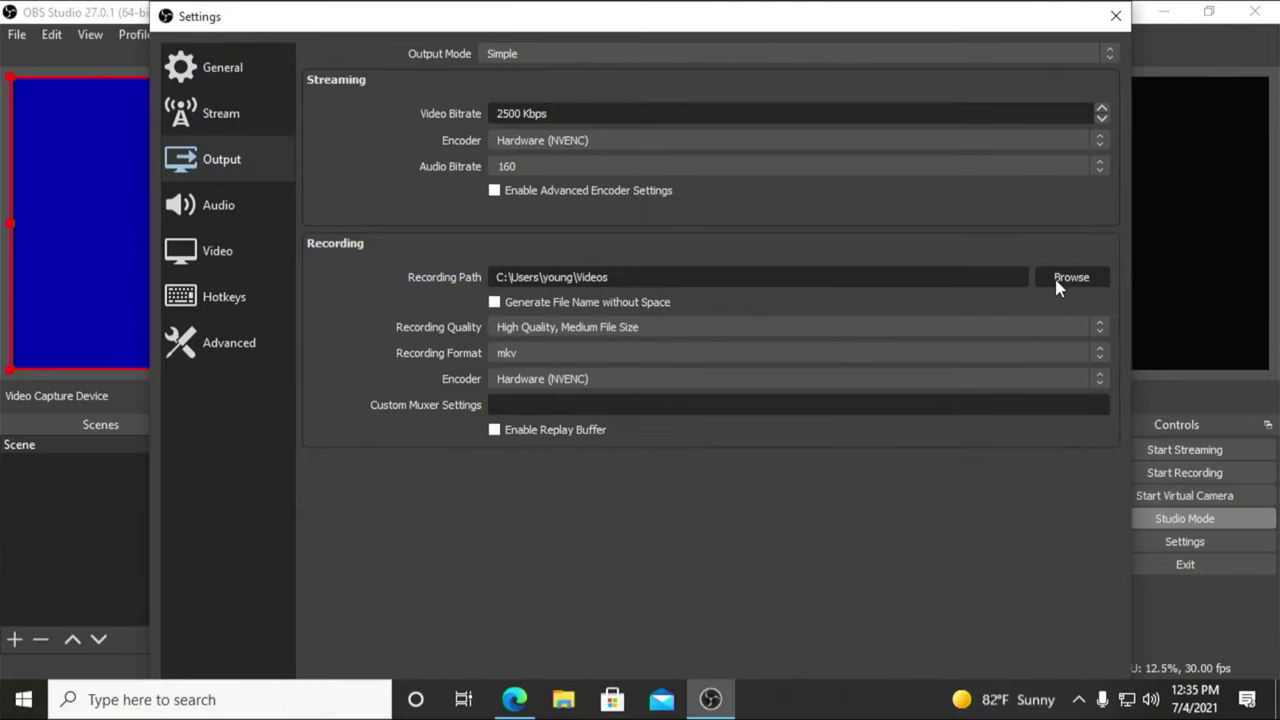
Create a new 'obs' folder on Local Disk (C:) and set it as the recording path C:/obs.
left_click(1155, 222)
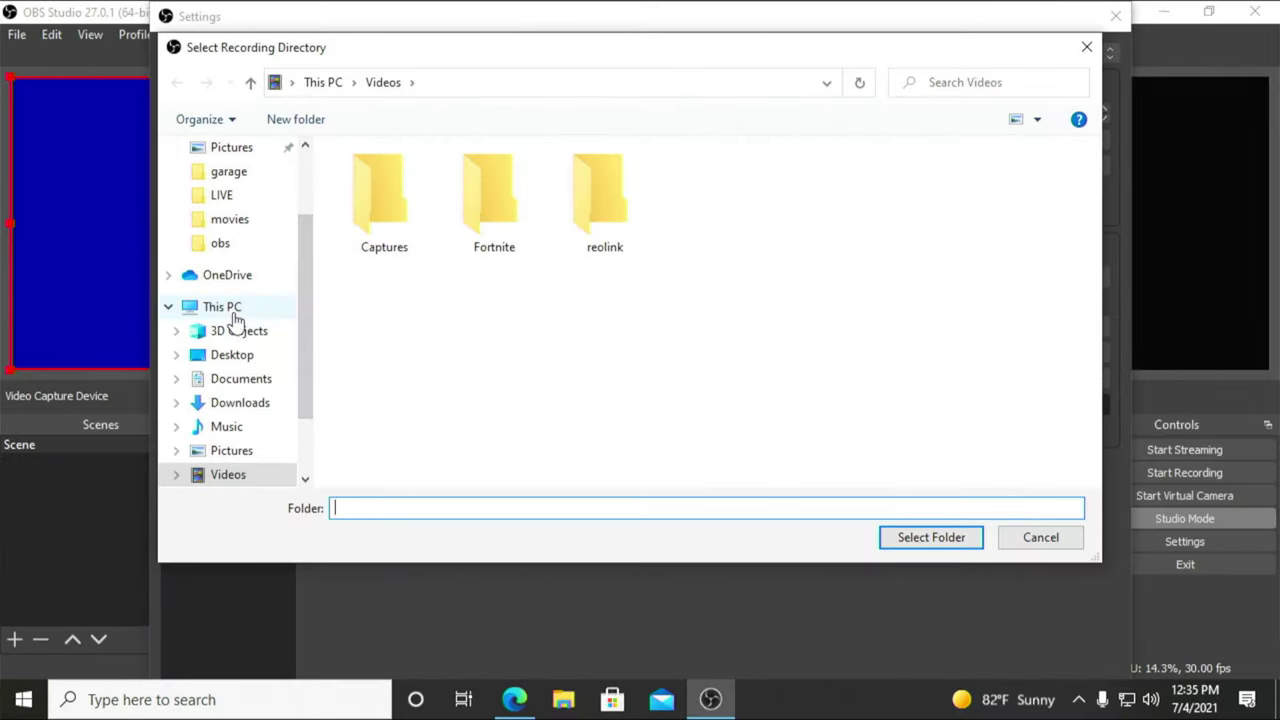
left_click(230, 310)
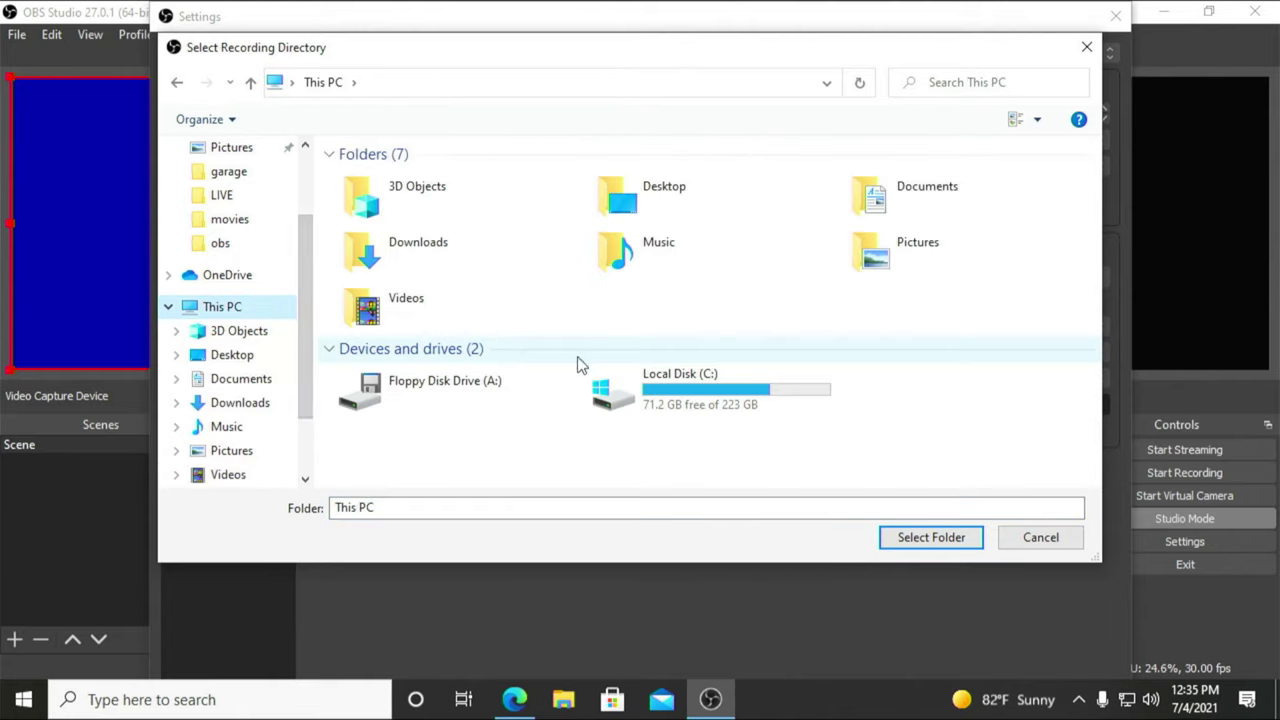
double_click(697, 400)
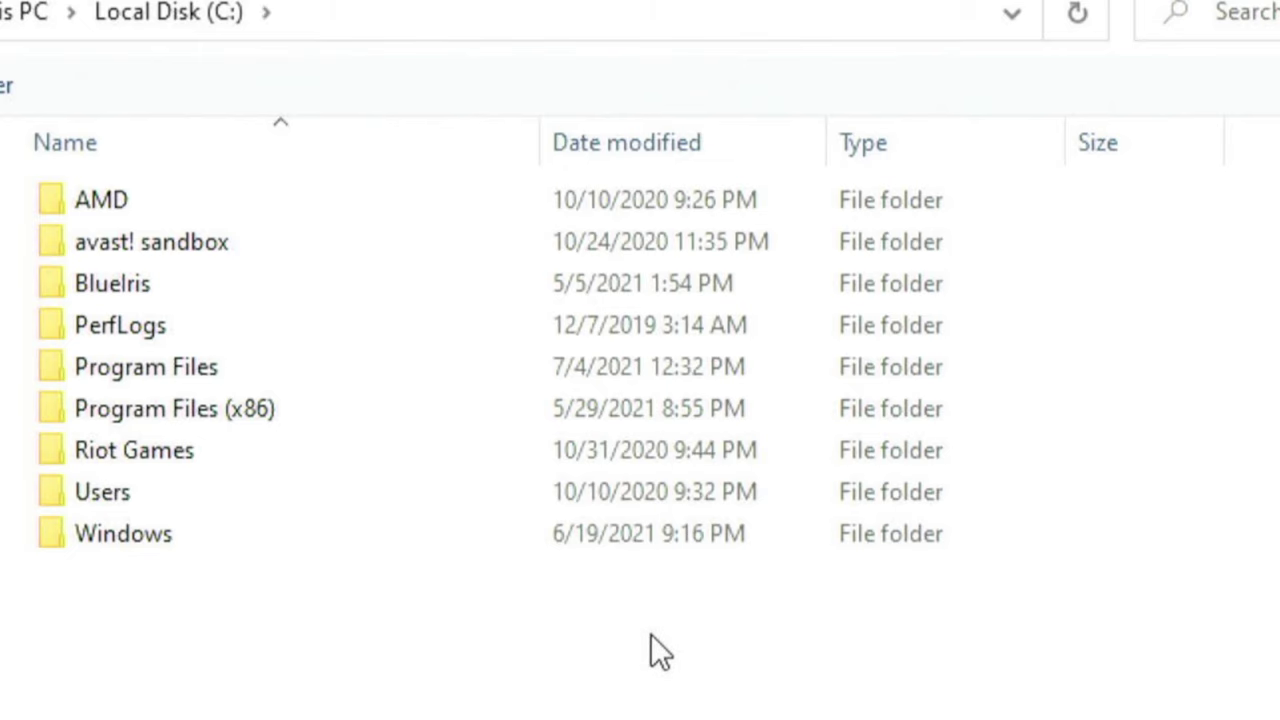
right_click(627, 629)
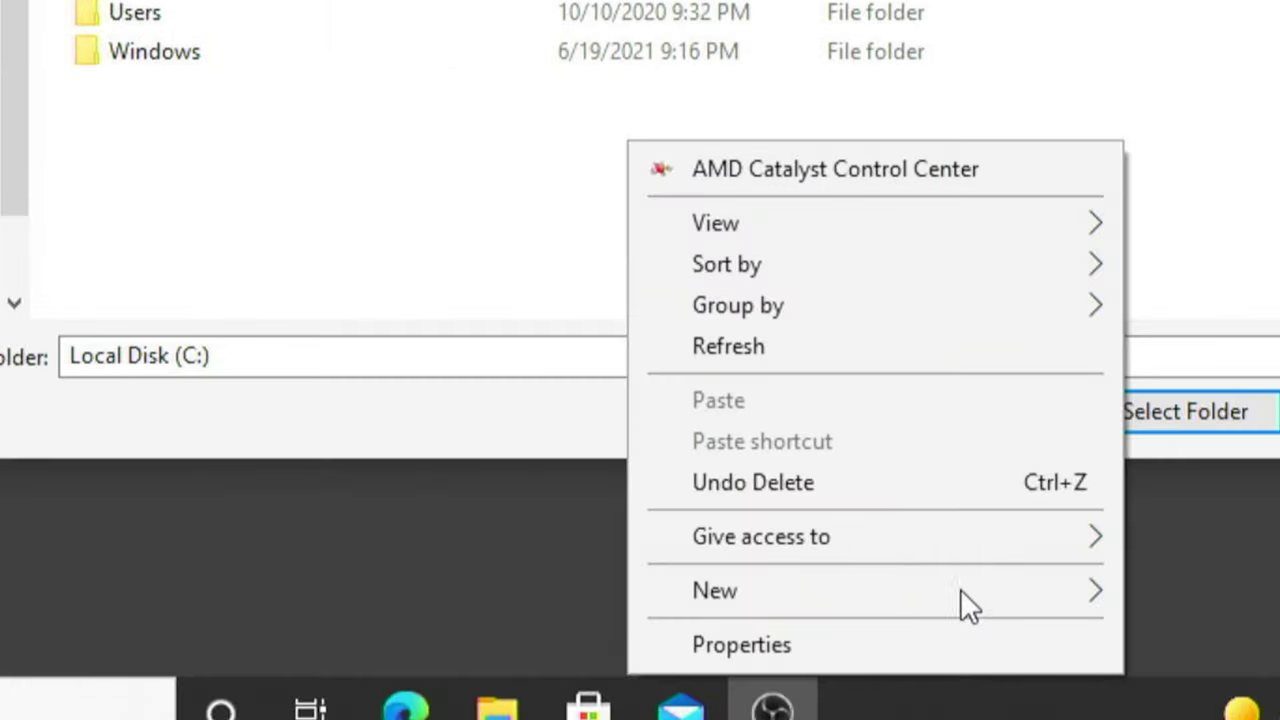
mouse_move(1016, 592)
left_click(1175, 594)
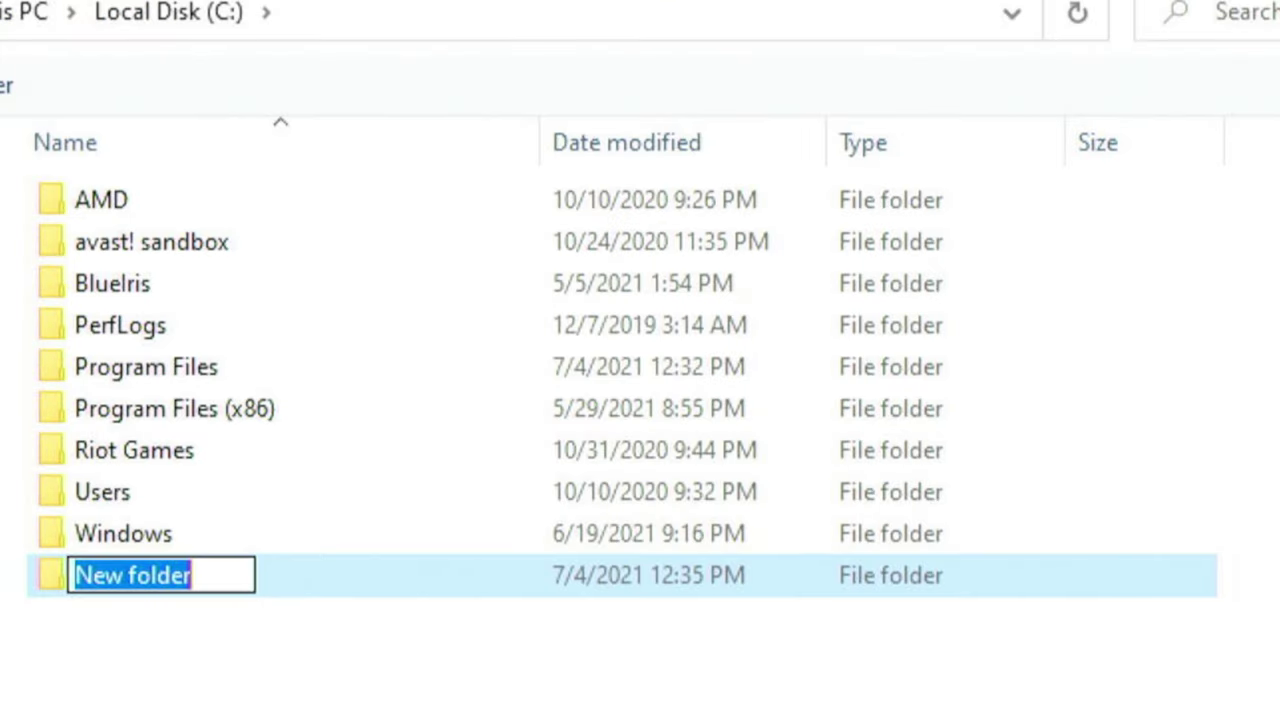
type("ob")
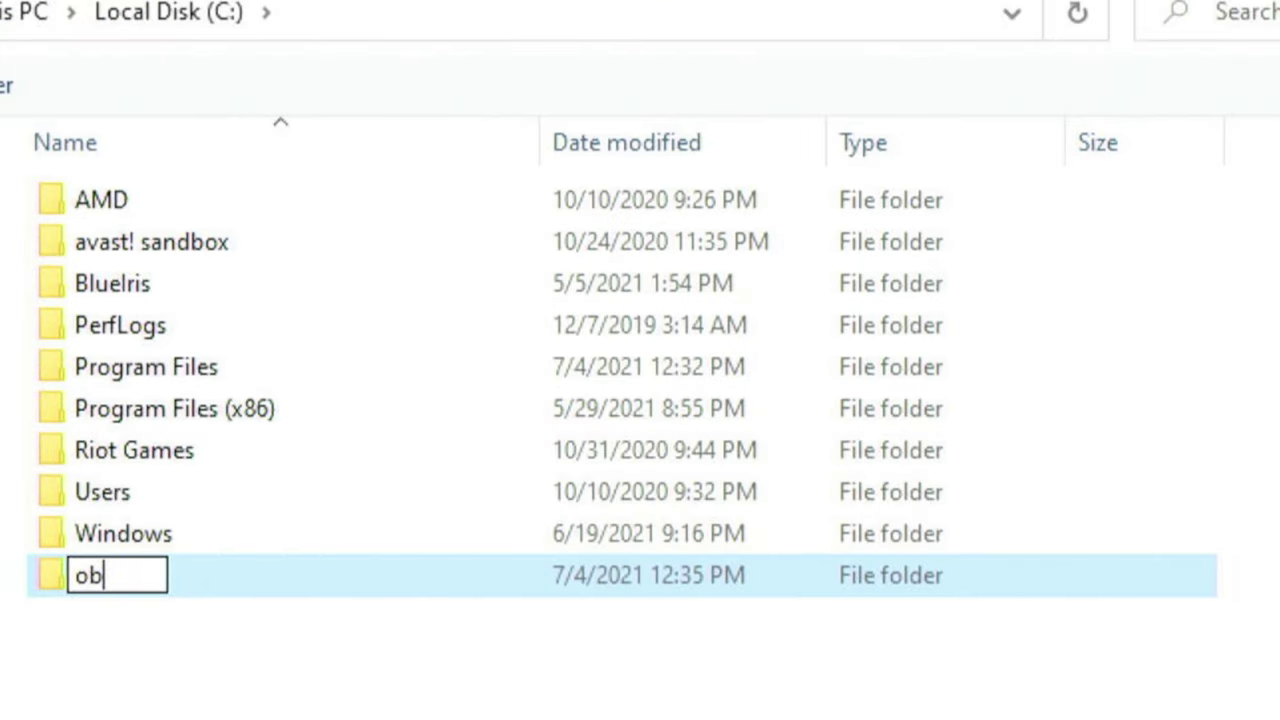
type("s")
key("Return")
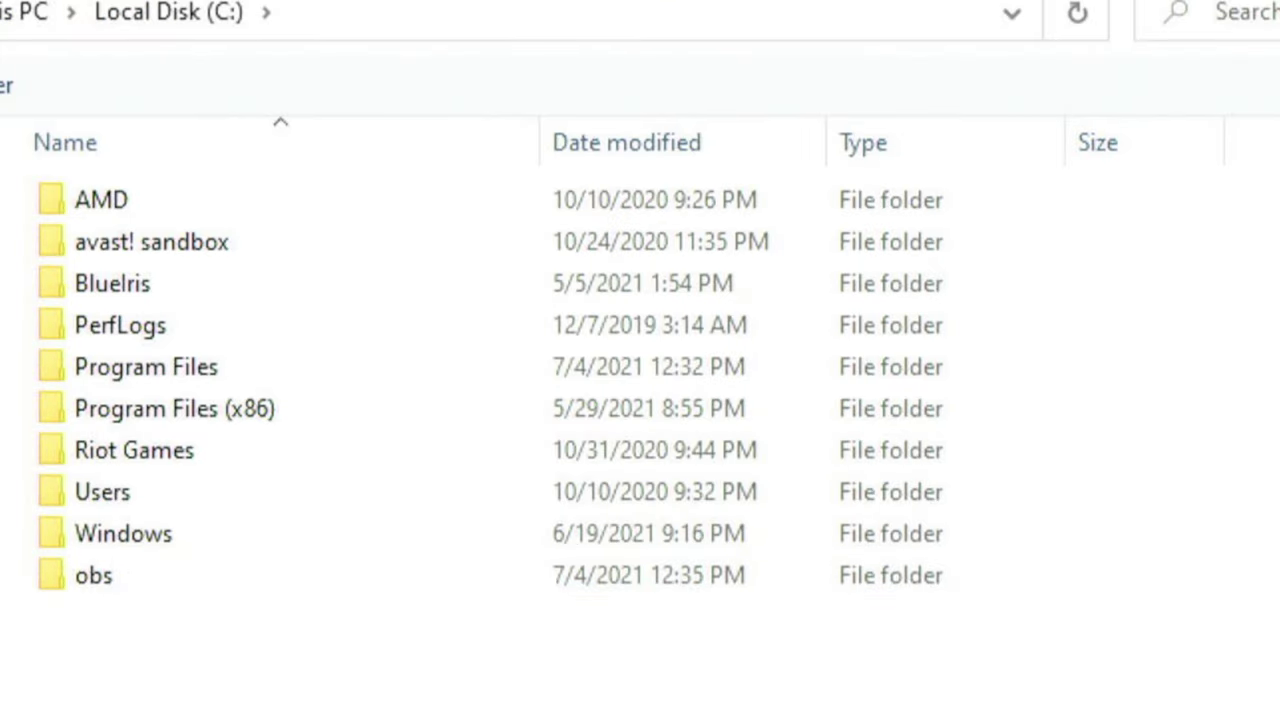
left_click(533, 584)
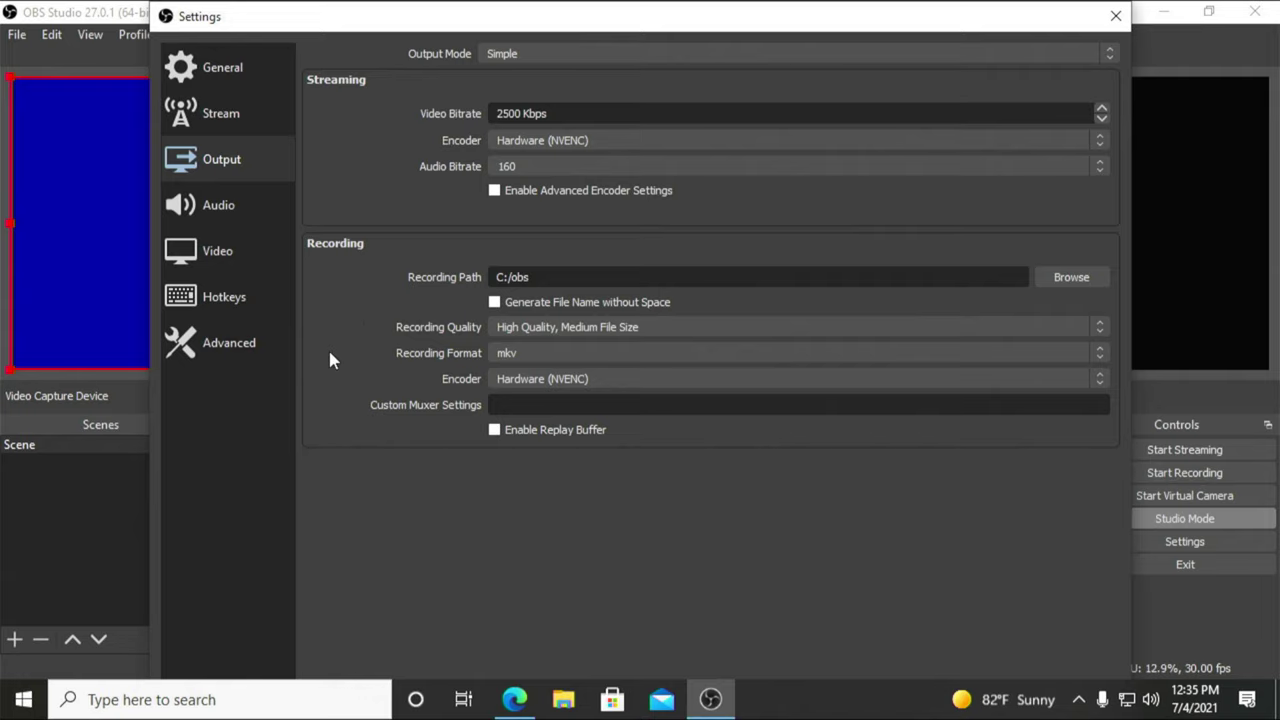
Enable 'Automatically remux to mp4' in the Advanced settings.
left_click(235, 361)
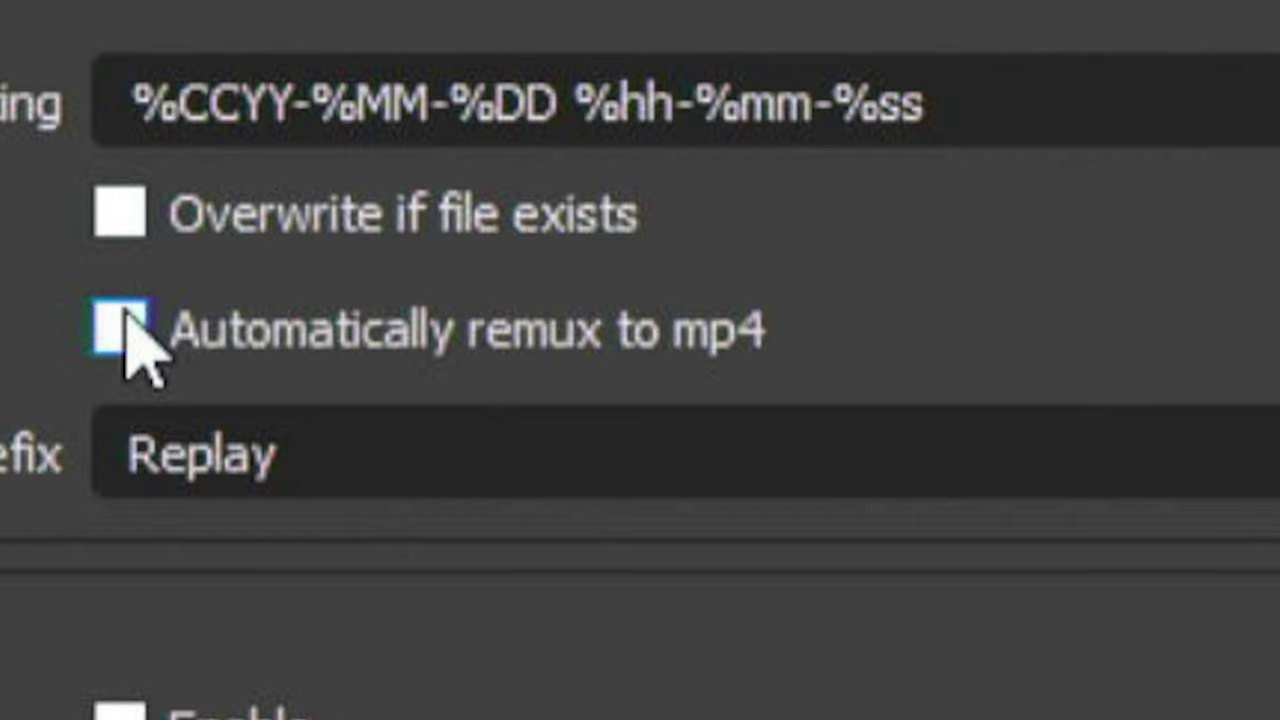
left_click(131, 321)
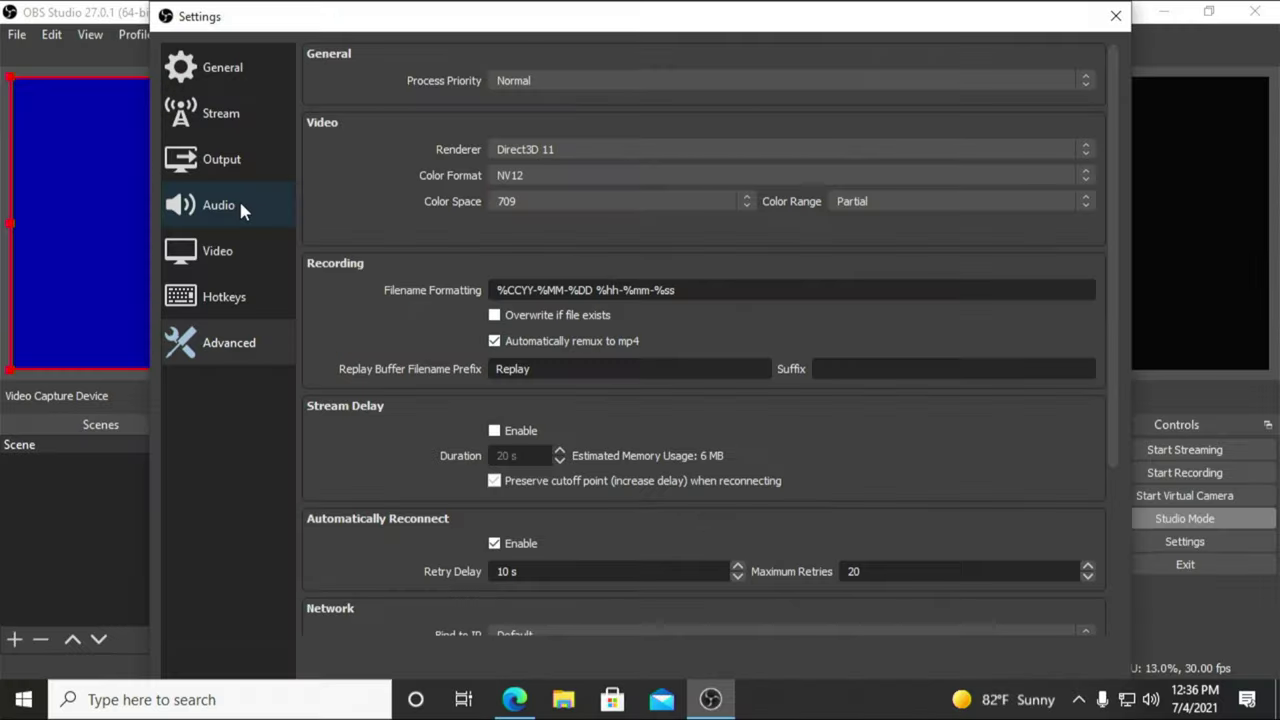
left_click(240, 207)
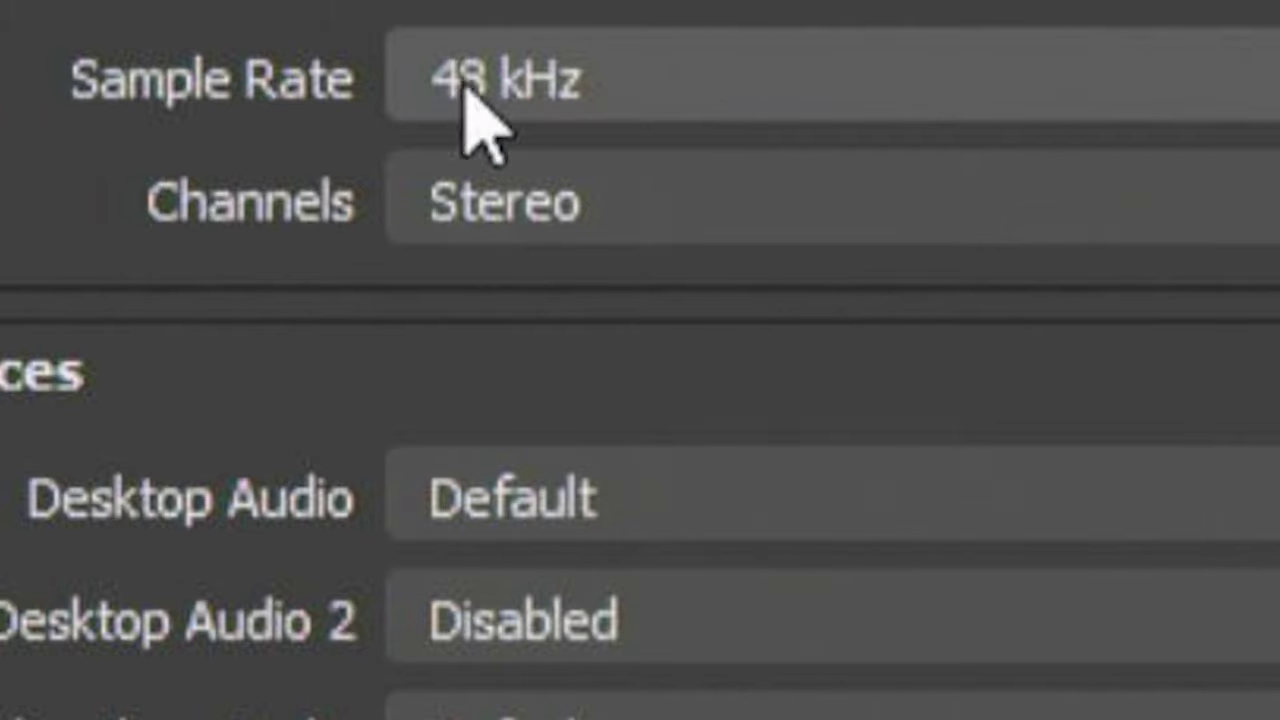
Set the audio sample rate to 44.1 kHz, save the settings, and restart OBS.
left_click(665, 118)
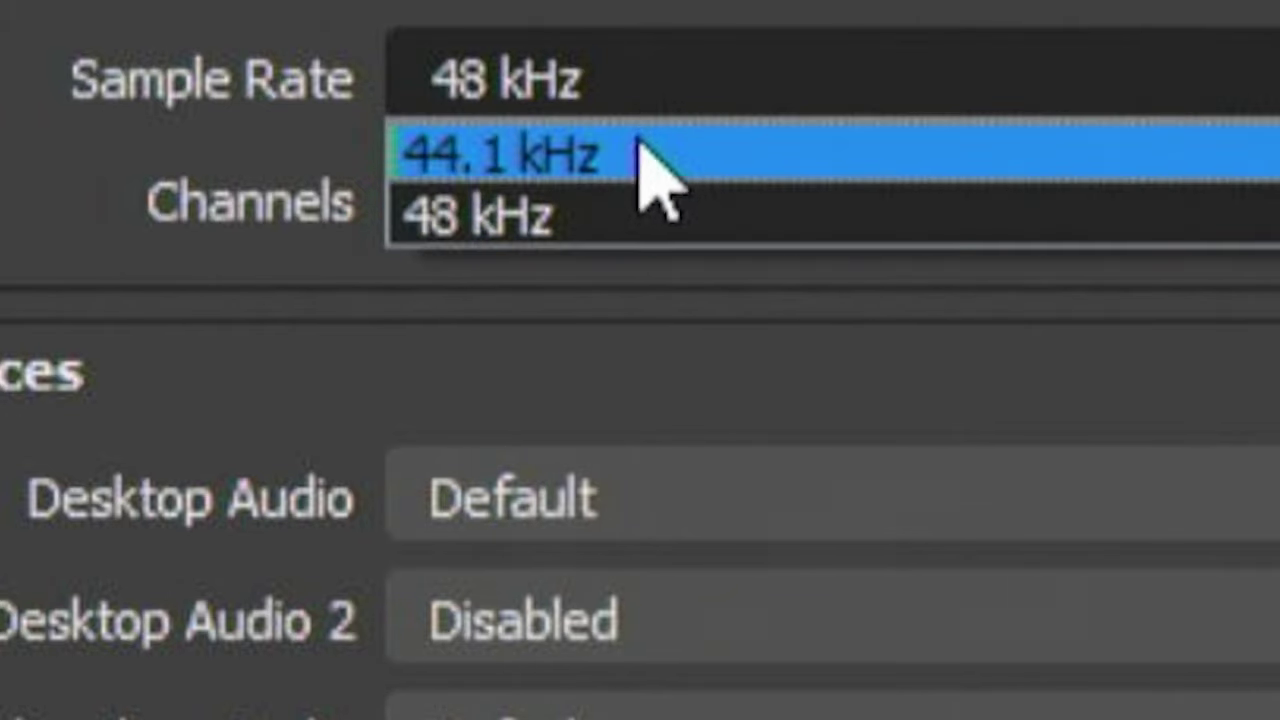
left_click(634, 155)
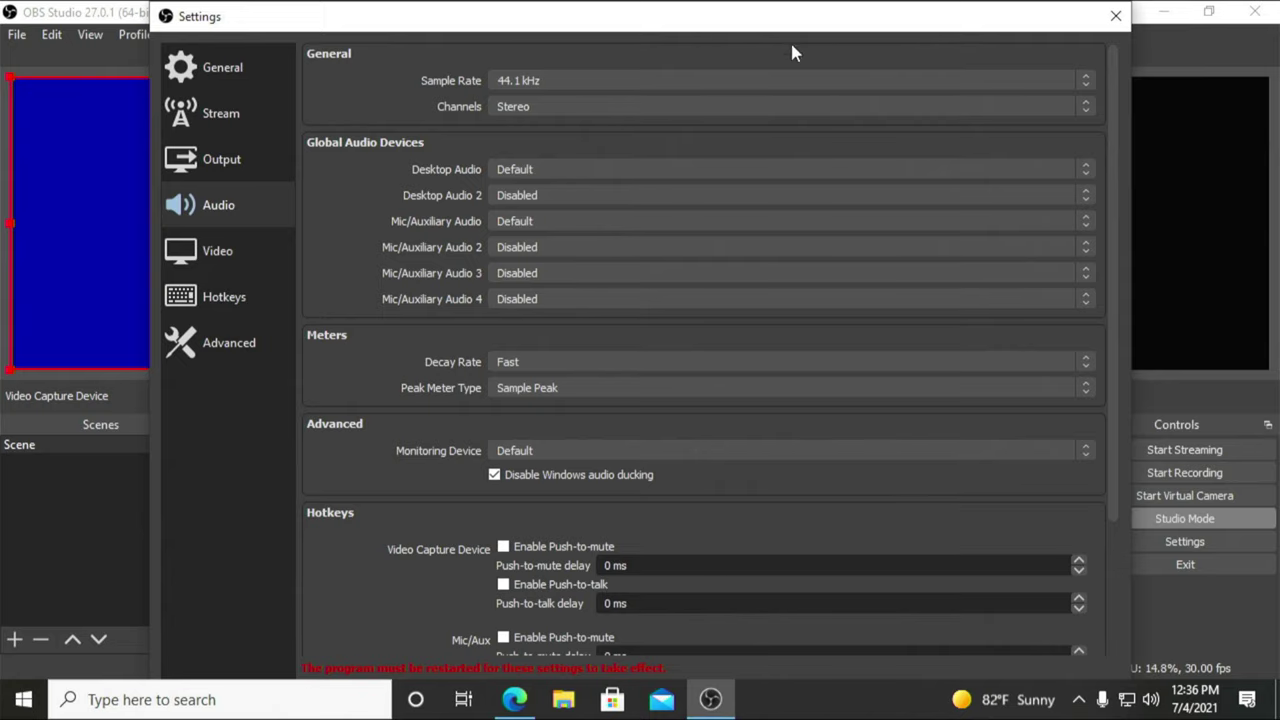
left_click_drag(796, 25, 822, 22)
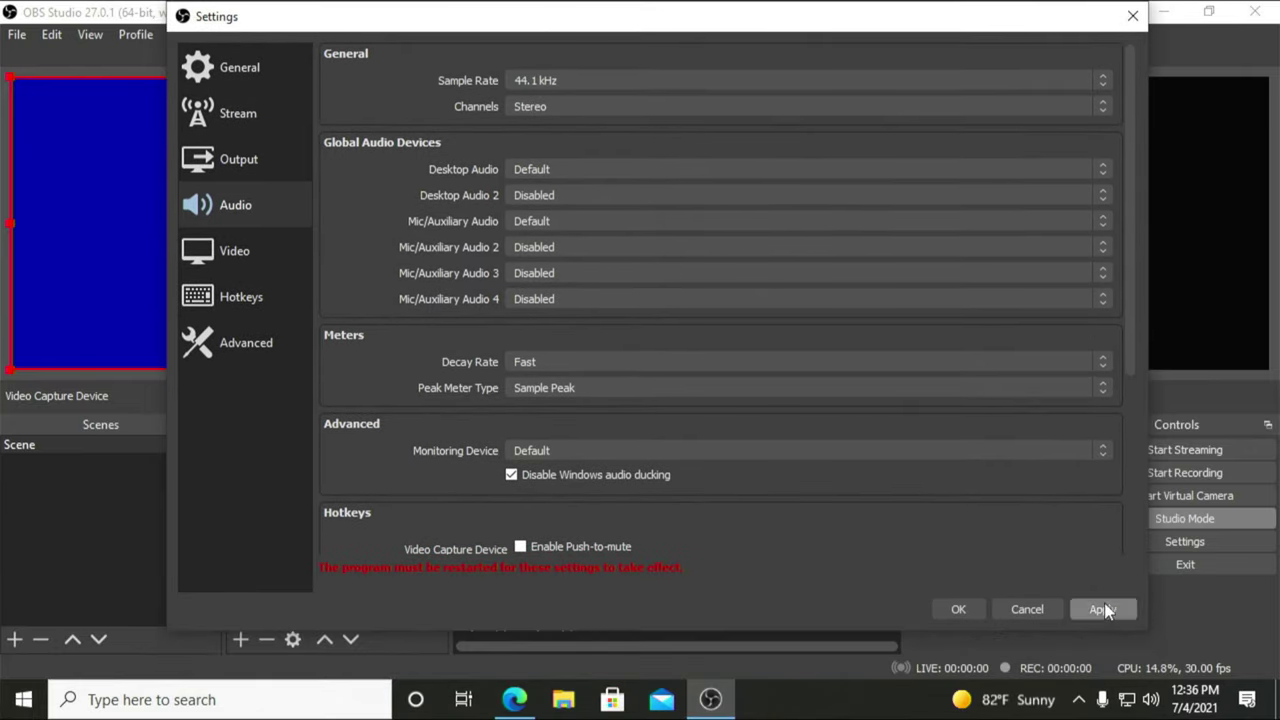
left_click(956, 610)
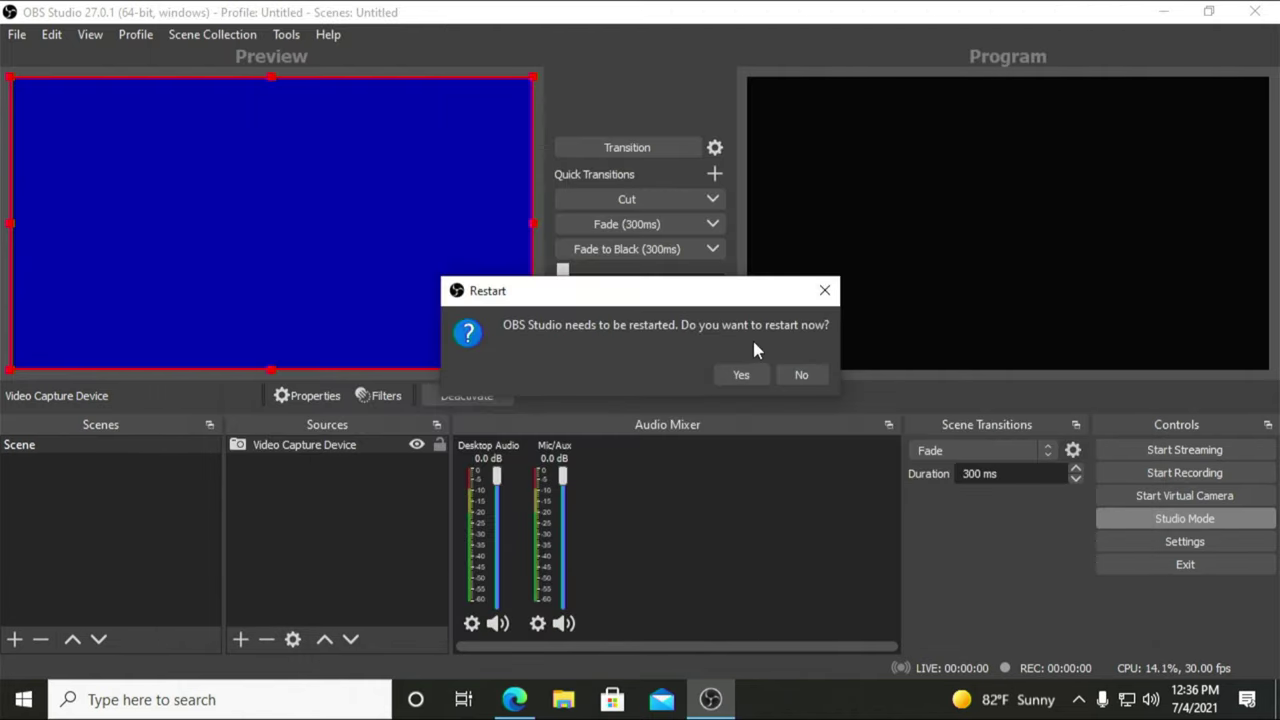
left_click(741, 375)
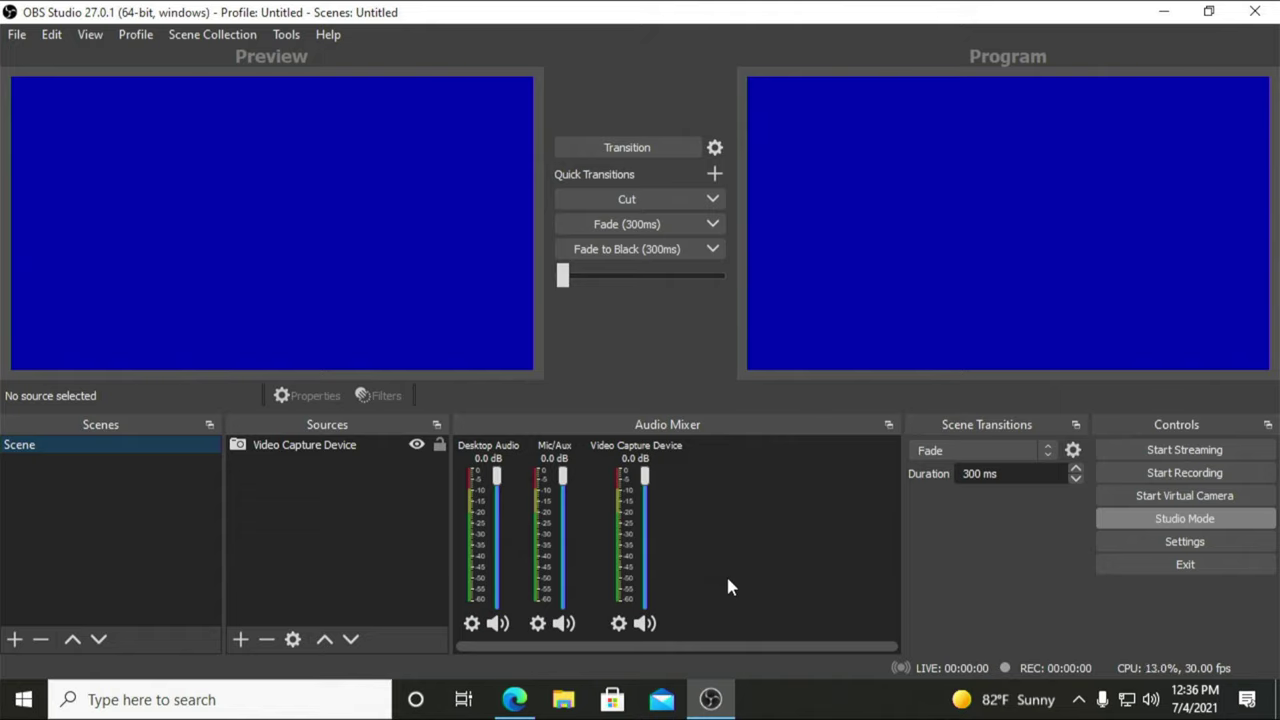
In Audio settings, choose Digital Audio Interface (7- USB Digital Audio) for Mic/Auxiliary, then apply and close.
left_click(1152, 541)
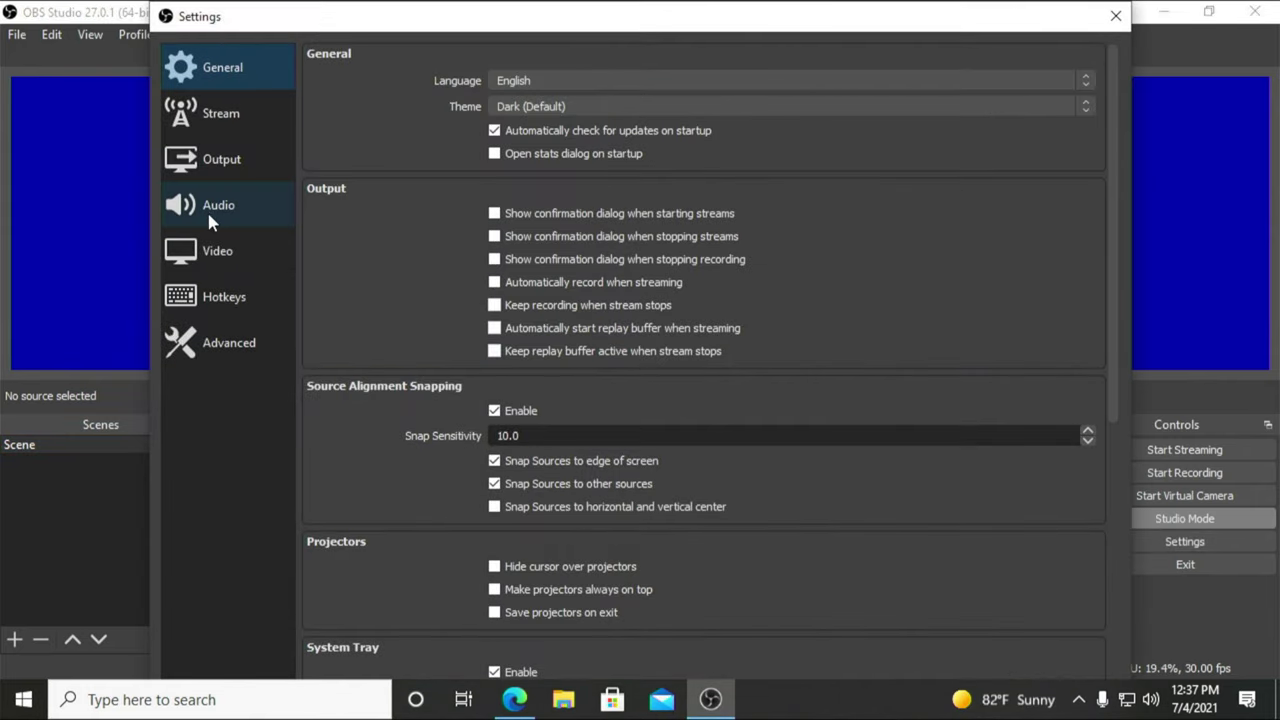
left_click(215, 219)
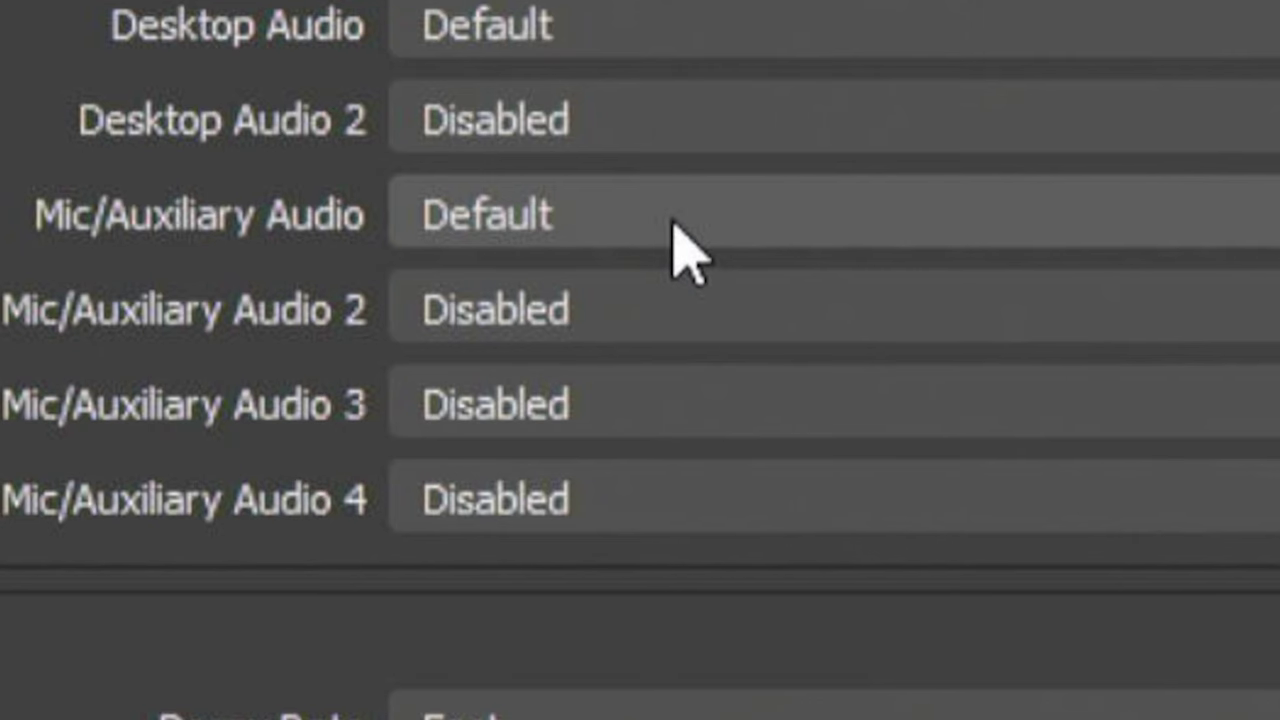
left_click(568, 229)
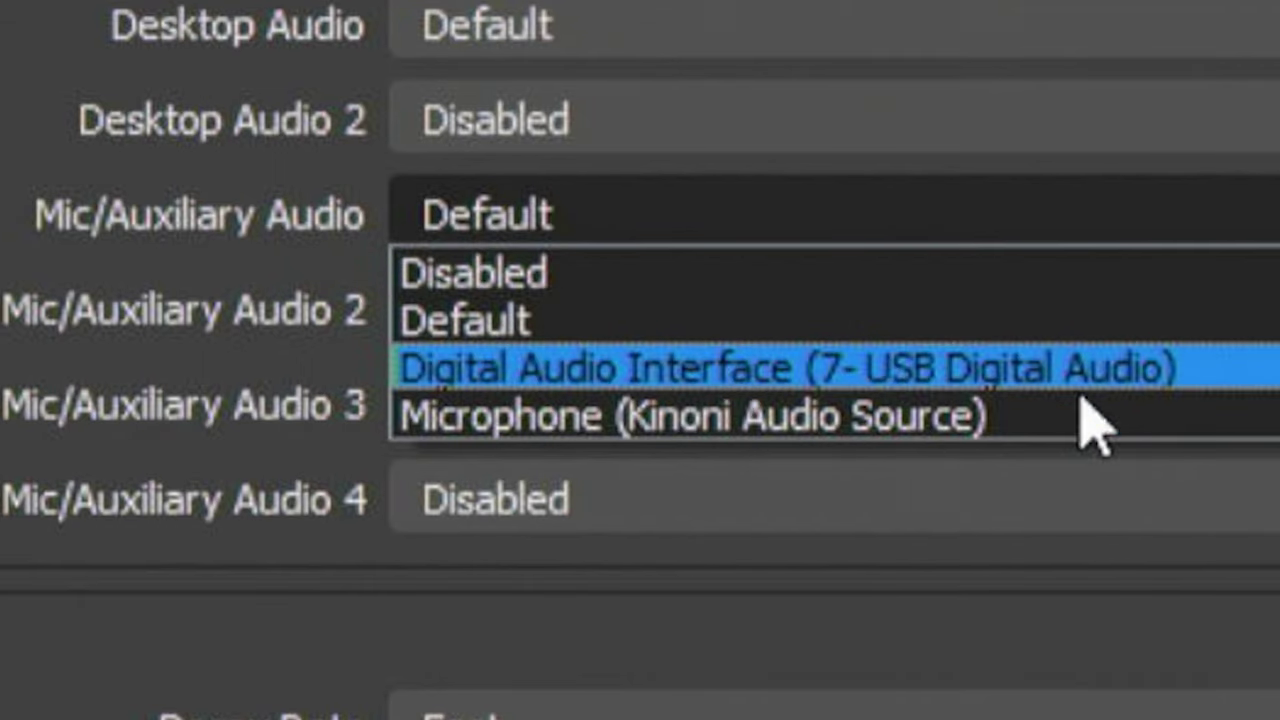
left_click(1060, 371)
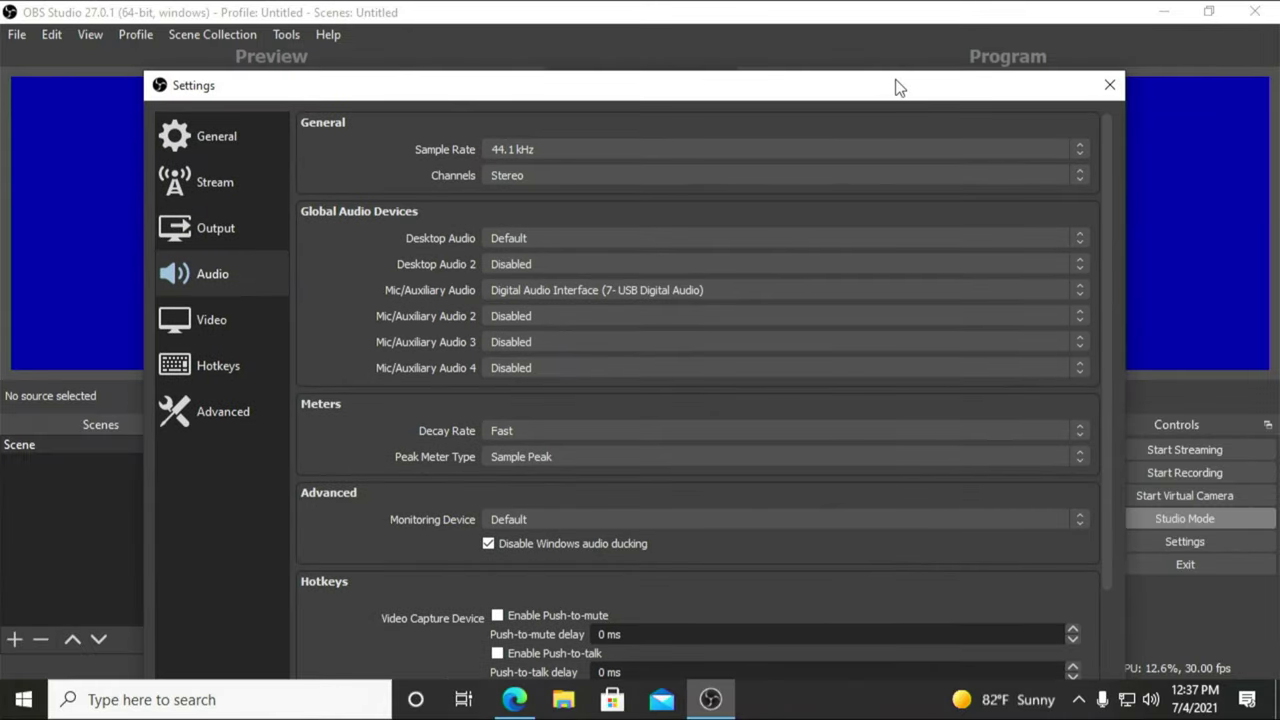
left_click_drag(938, 91, 888, 50)
left_click(1054, 530)
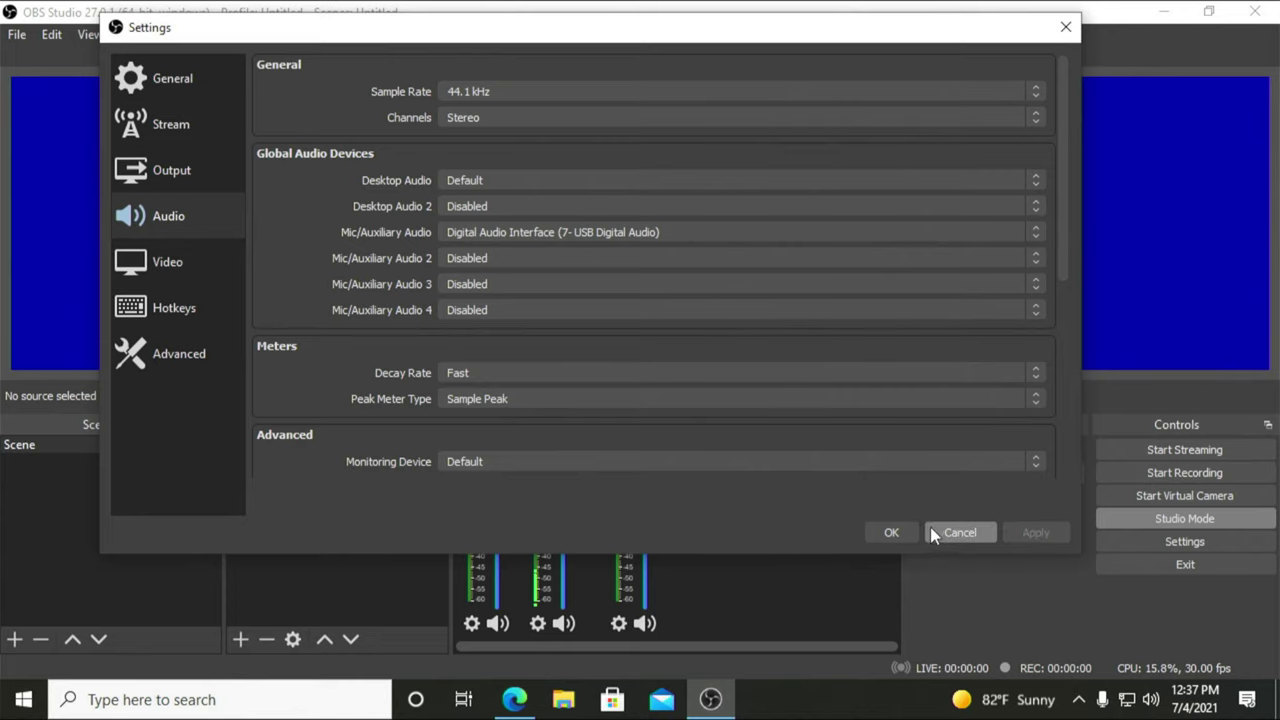
left_click(890, 532)
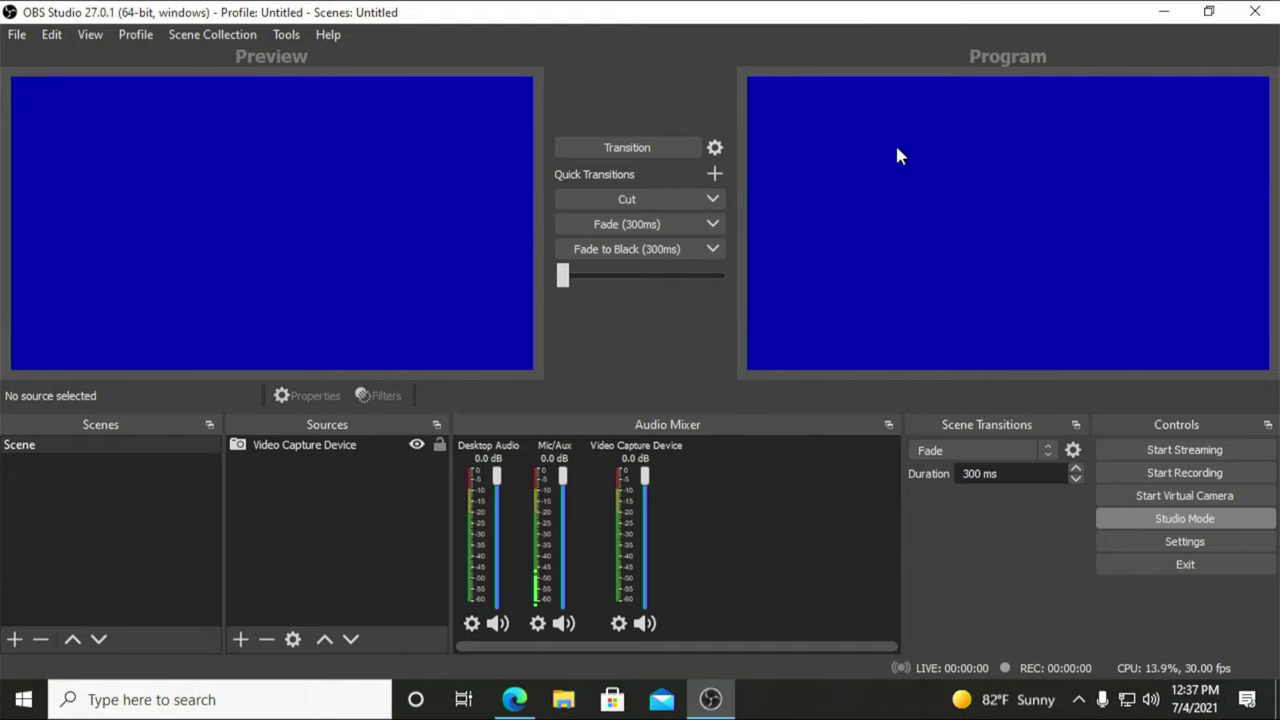
Transition the Aug. 20 1998 VHS preview scene to program.
left_click(652, 148)
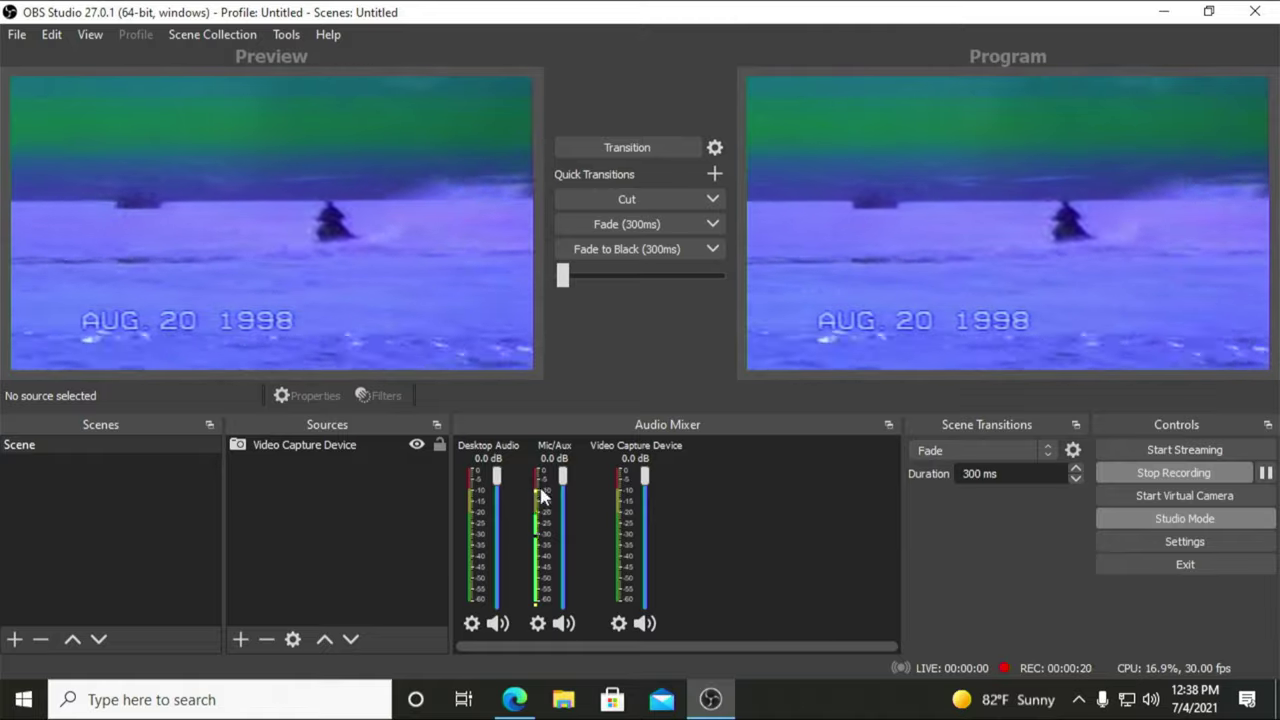
Bring up the Mic/Aux source's options menu.
left_click(539, 625)
Set Mic/Aux monitoring to Monitor and Output, and mute Desktop Audio and Video Capture Device.
left_click(588, 605)
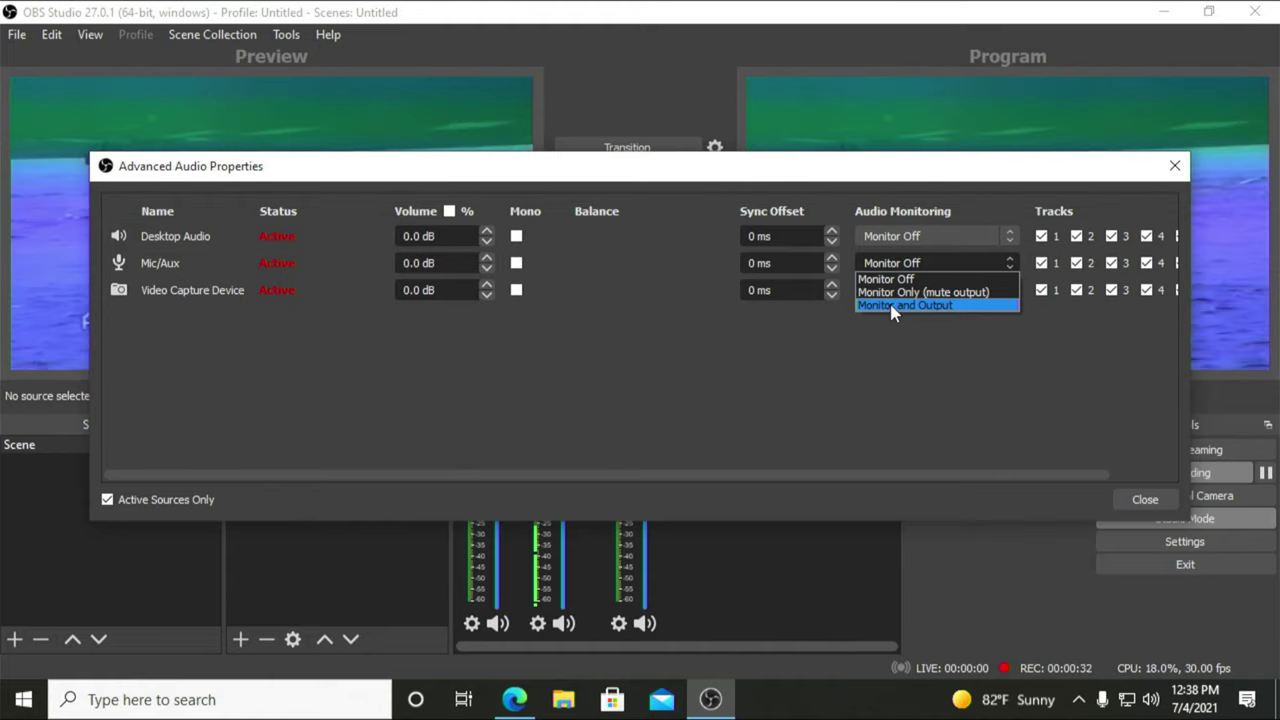
left_click(893, 305)
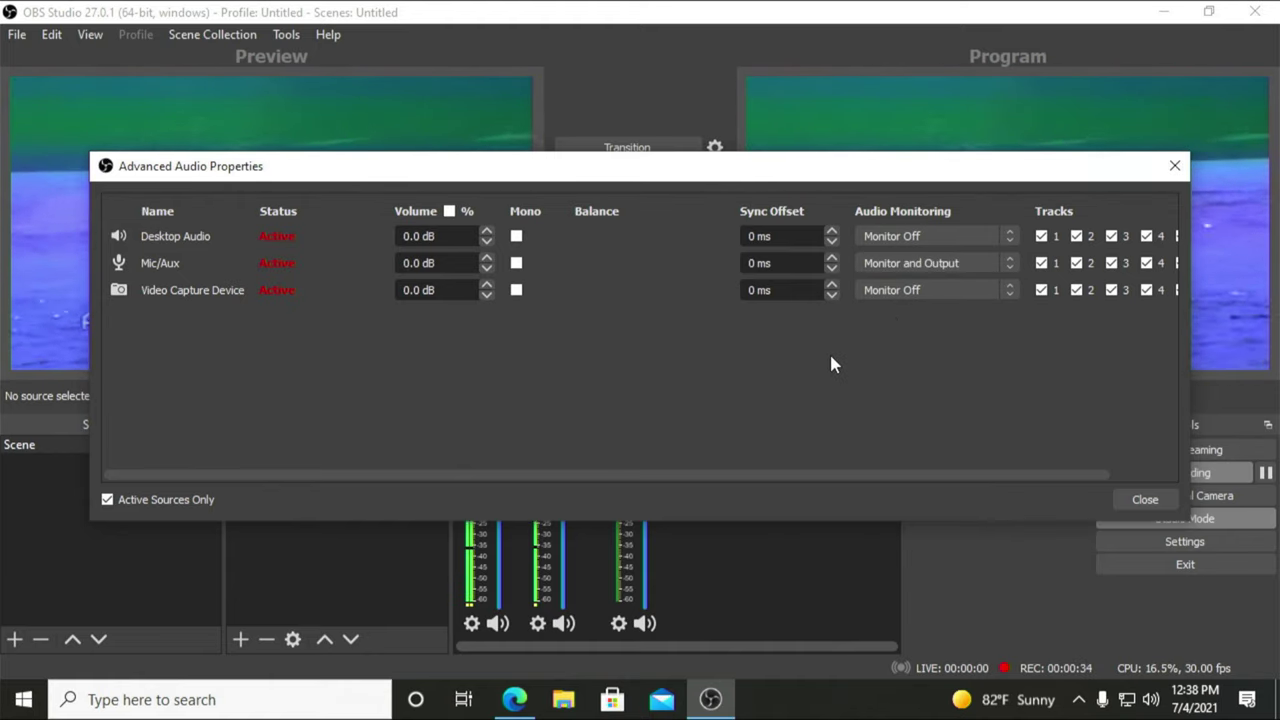
left_click(1145, 499)
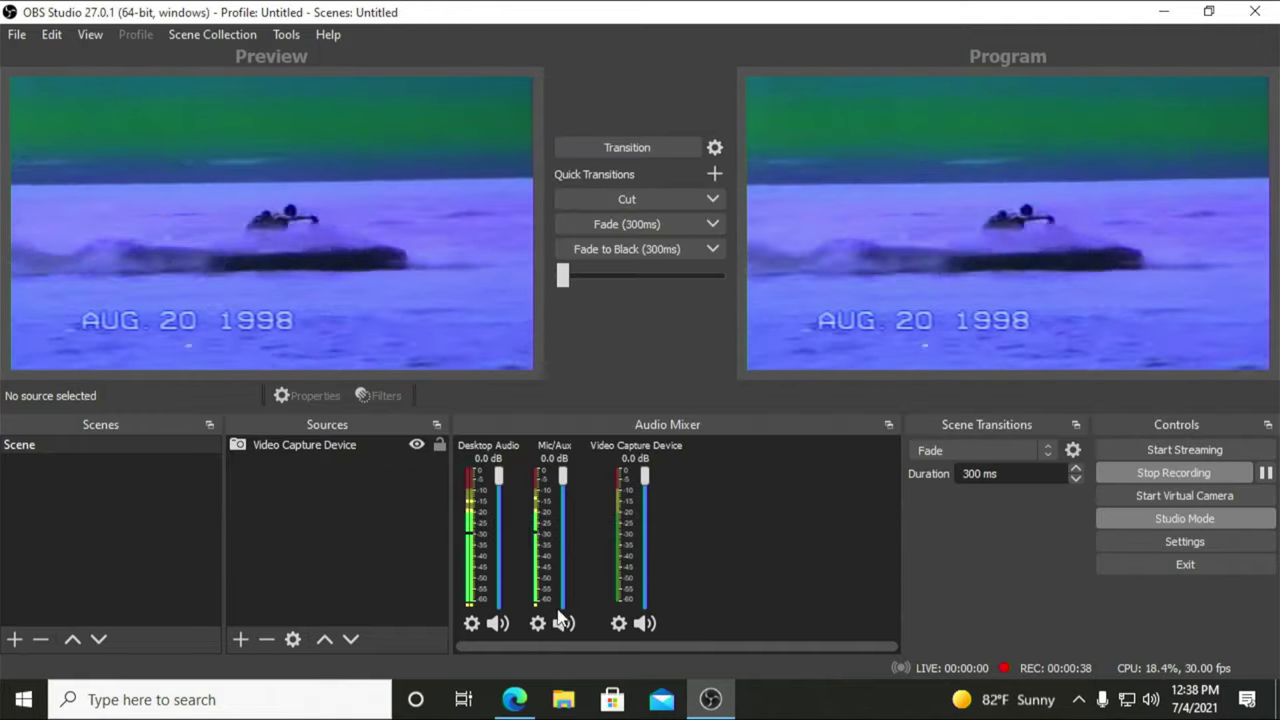
left_click(495, 623)
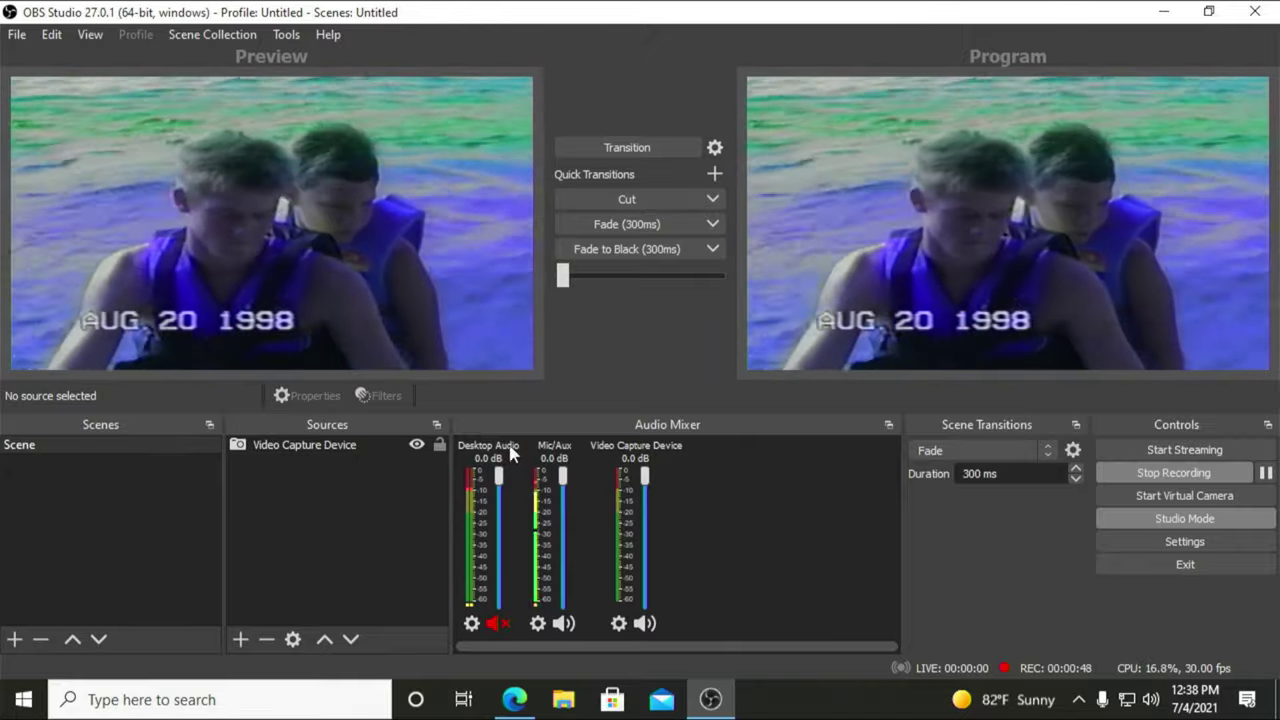
left_click(642, 623)
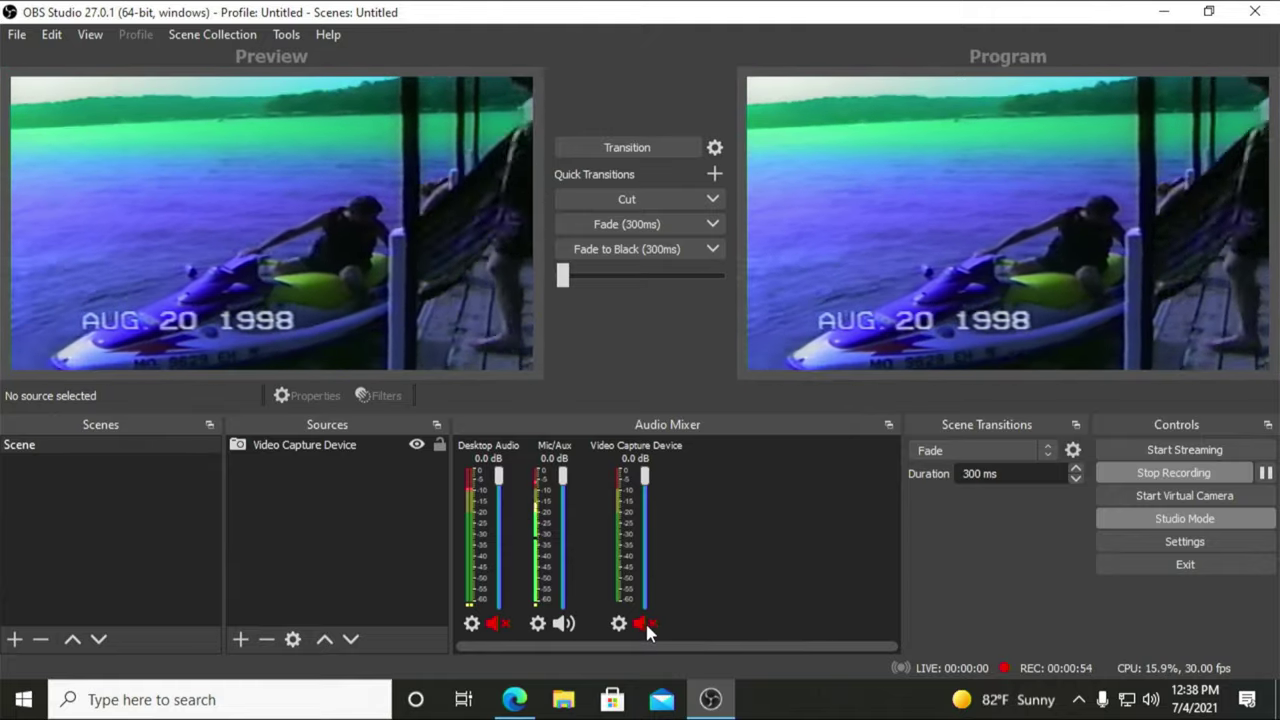
Add a Compressor filter to Mic/Aux with default name and settings (10.00:1 ratio, -18.00 dB threshold).
left_click(538, 623)
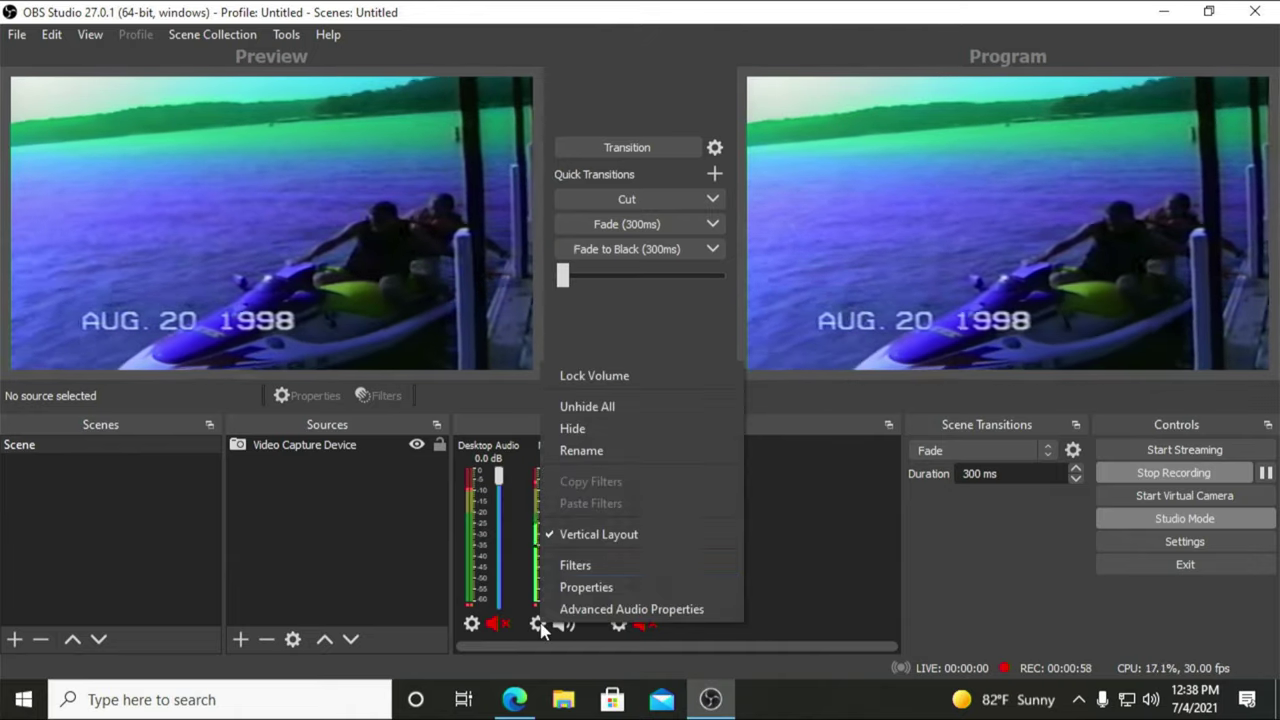
left_click(586, 566)
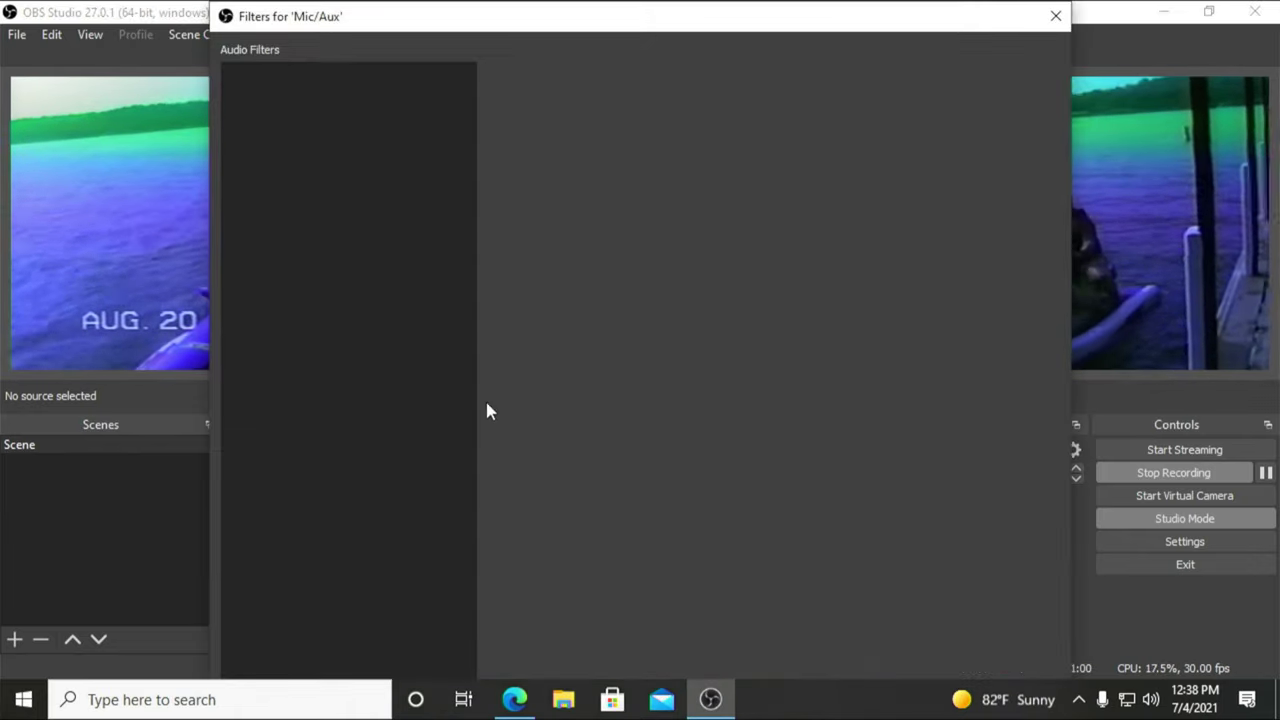
left_click_drag(633, 22, 824, 68)
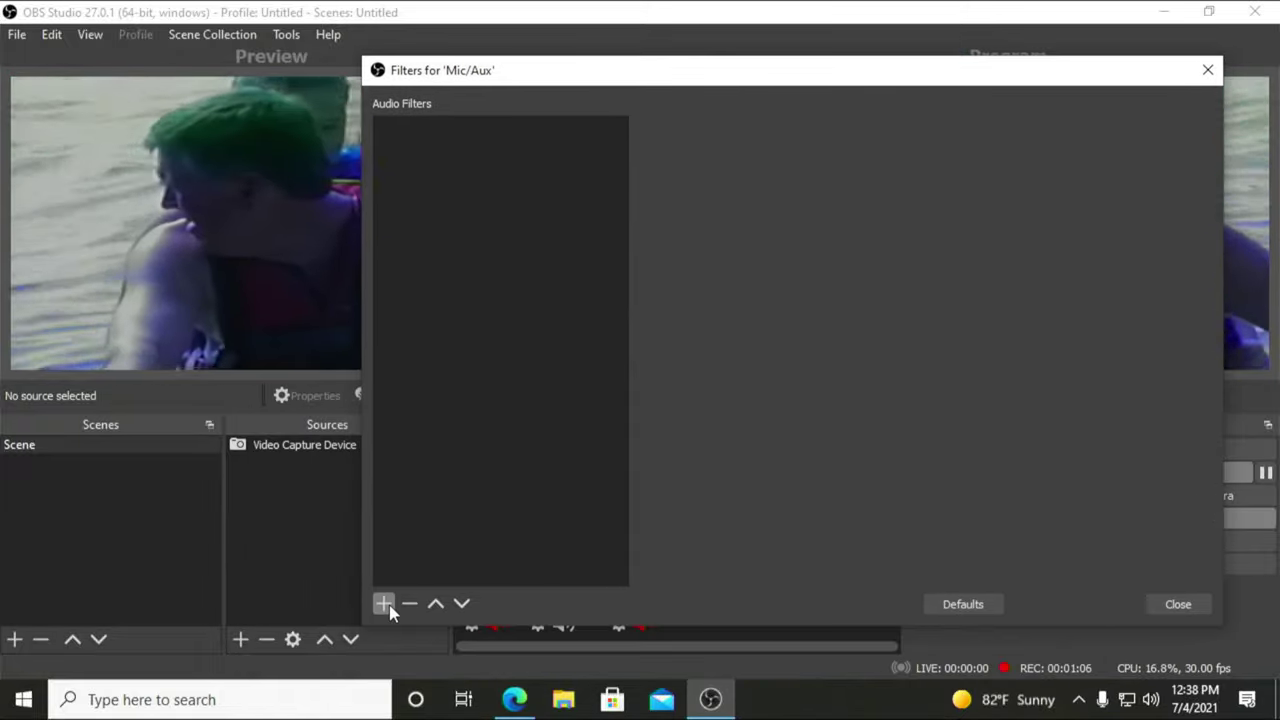
left_click(384, 604)
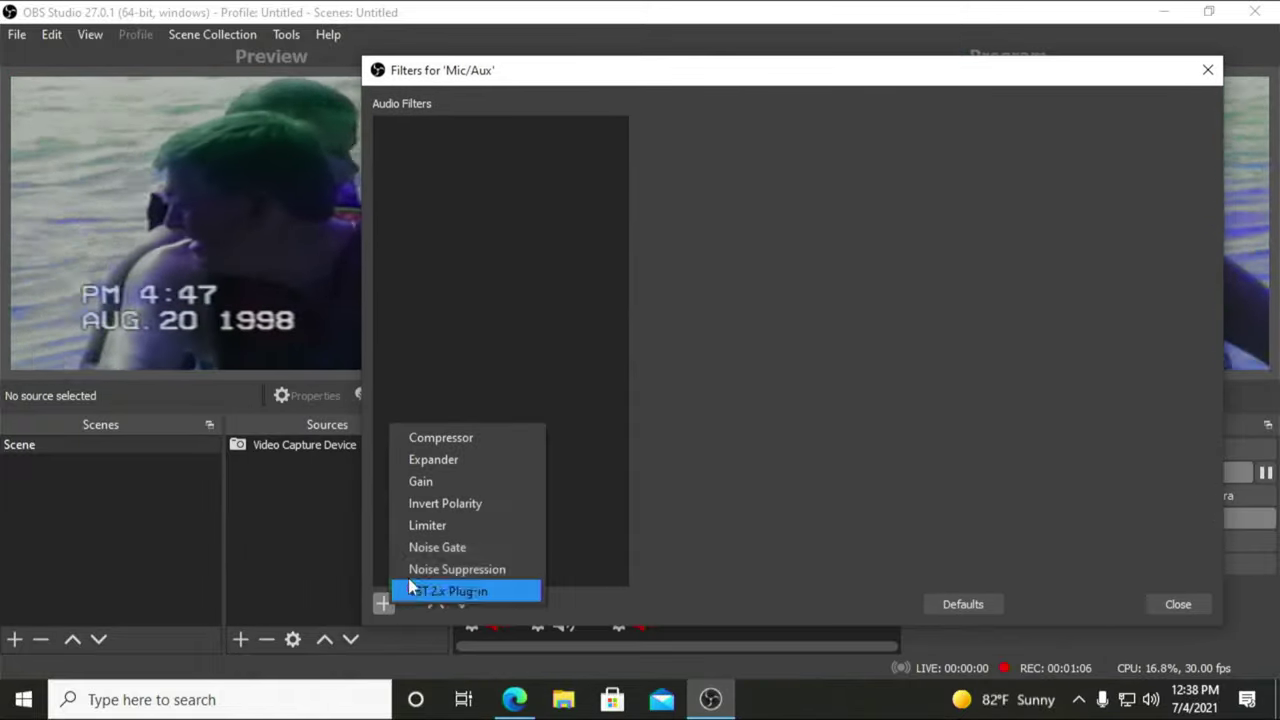
left_click(473, 437)
left_click(753, 384)
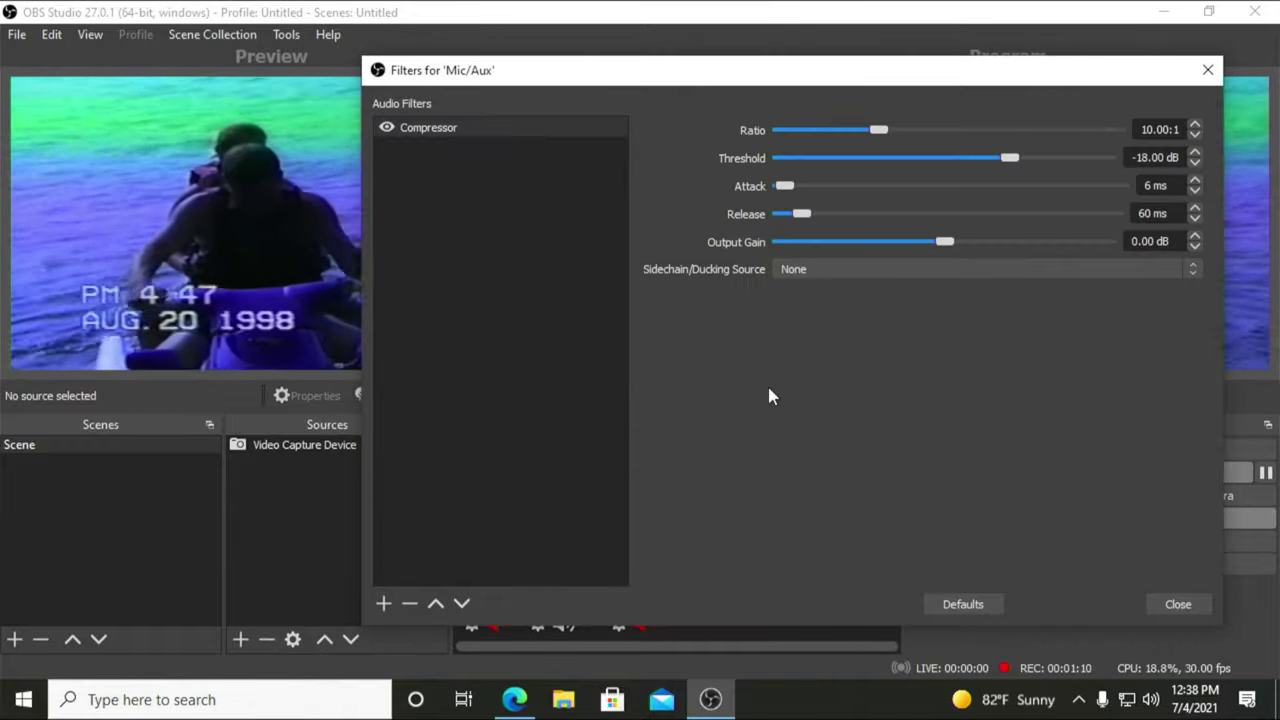